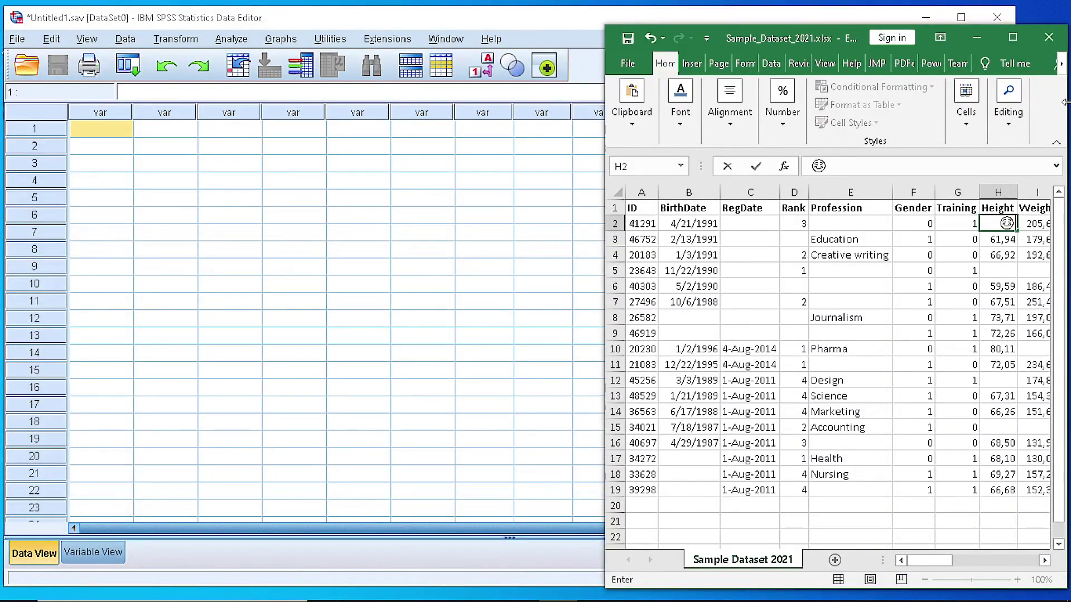
# Delete the emoji from the Height cell H2, leaving it empty.
pyautogui.click(848, 168)
pyautogui.doubleClick(816, 166)
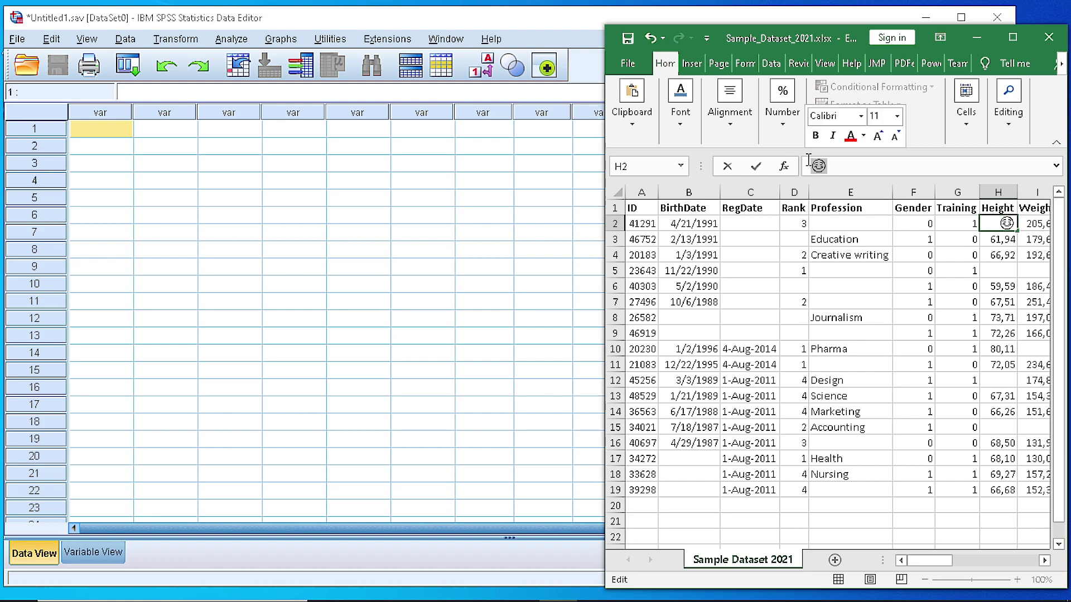
pyautogui.press('BackSpace')
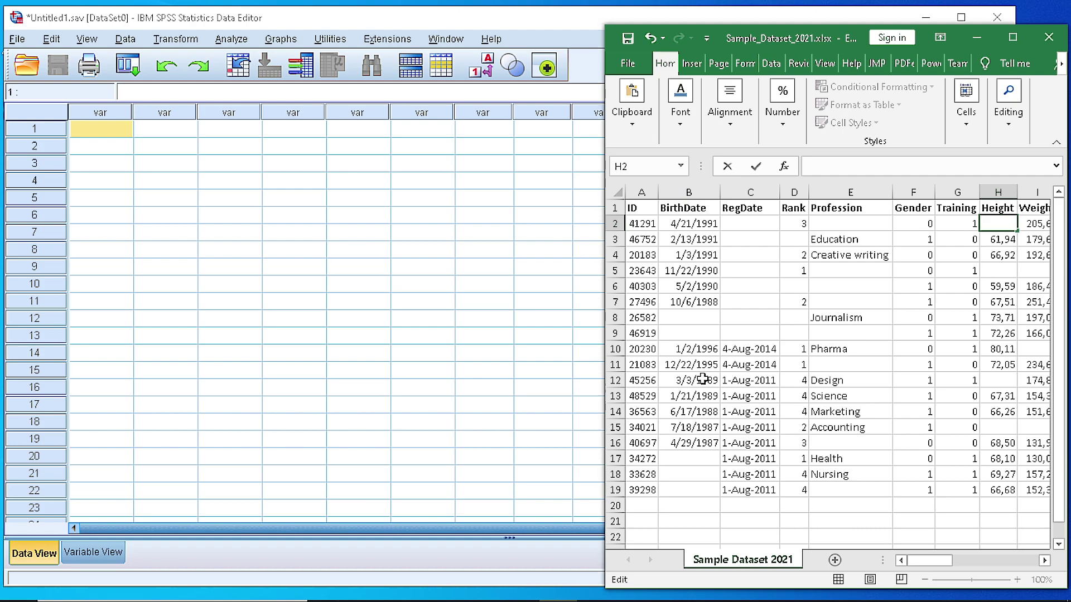
# Glance at SPSS, then return to Excel and maximize the Sample_Dataset_2021 workbook.
pyautogui.click(331, 23)
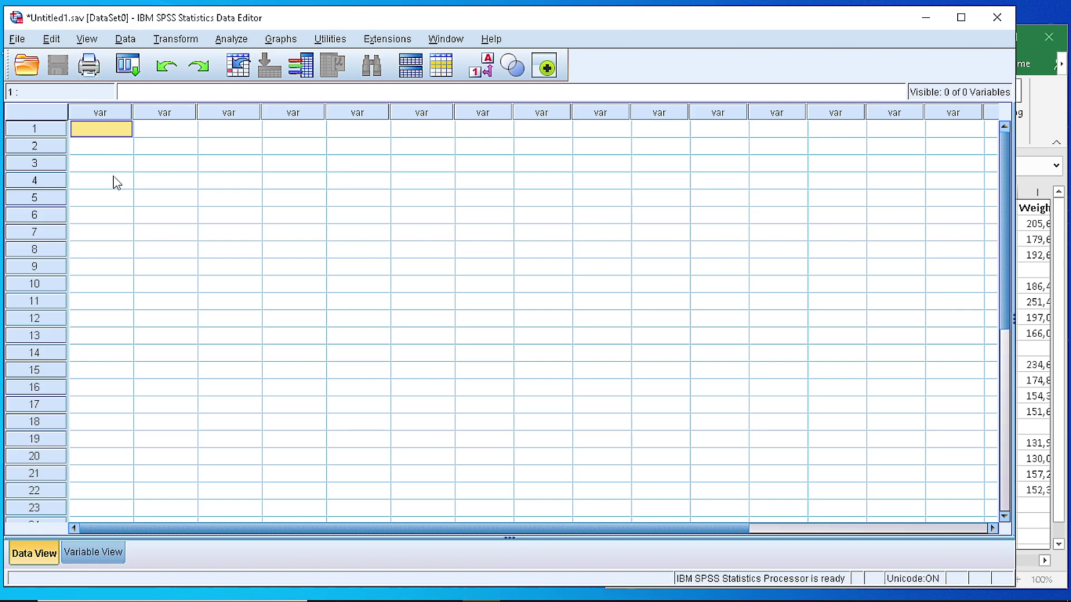
pyautogui.click(1052, 109)
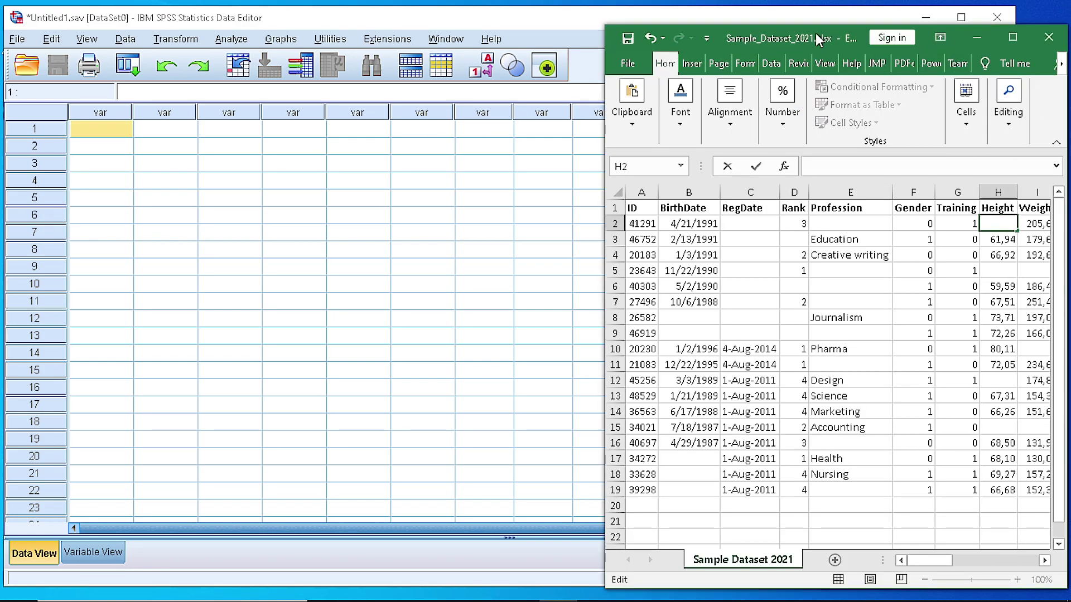
pyautogui.click(1014, 37)
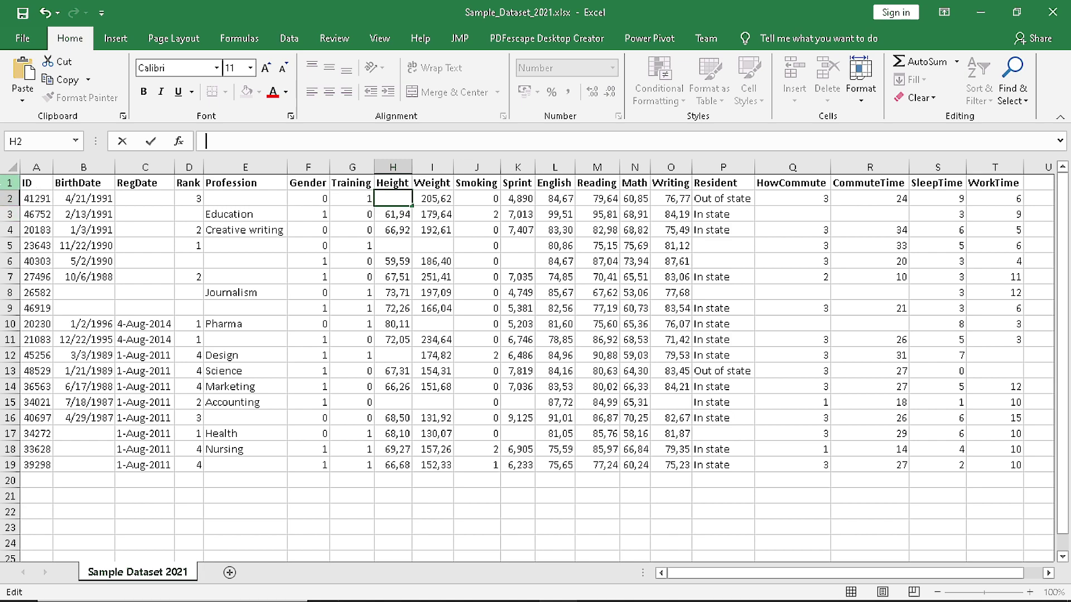
# Select cell A1 to commit the emptied H2 cell.
pyautogui.click(27, 183)
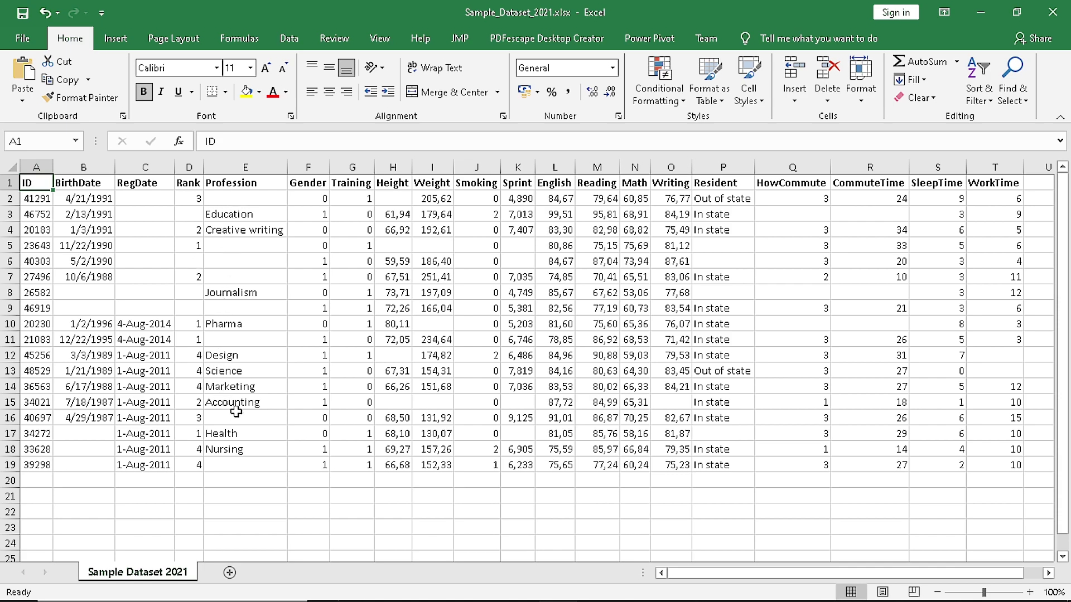
pyautogui.click(220, 246)
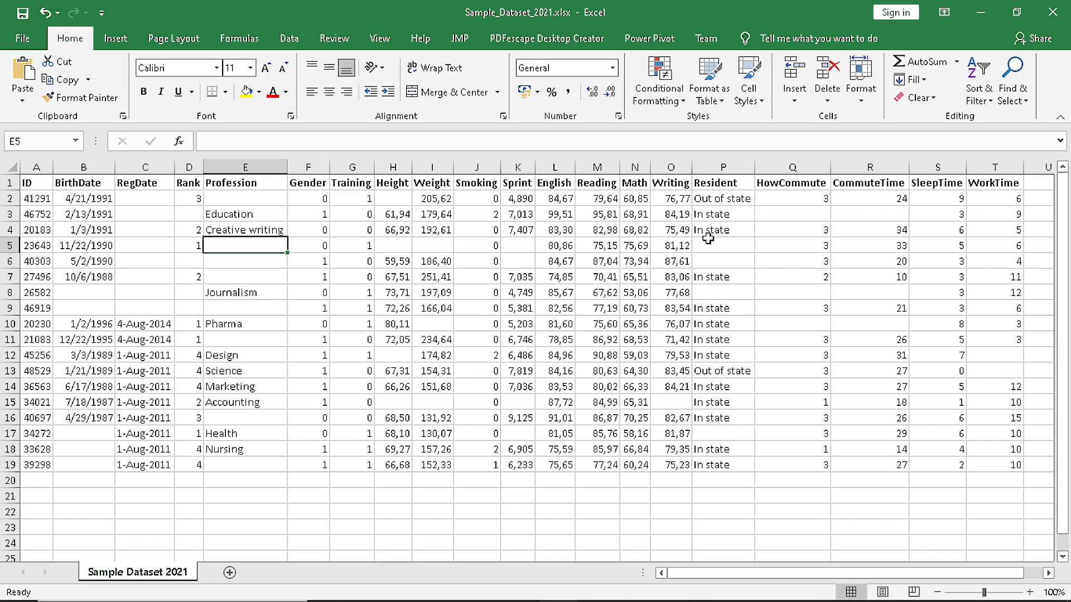
pyautogui.click(795, 198)
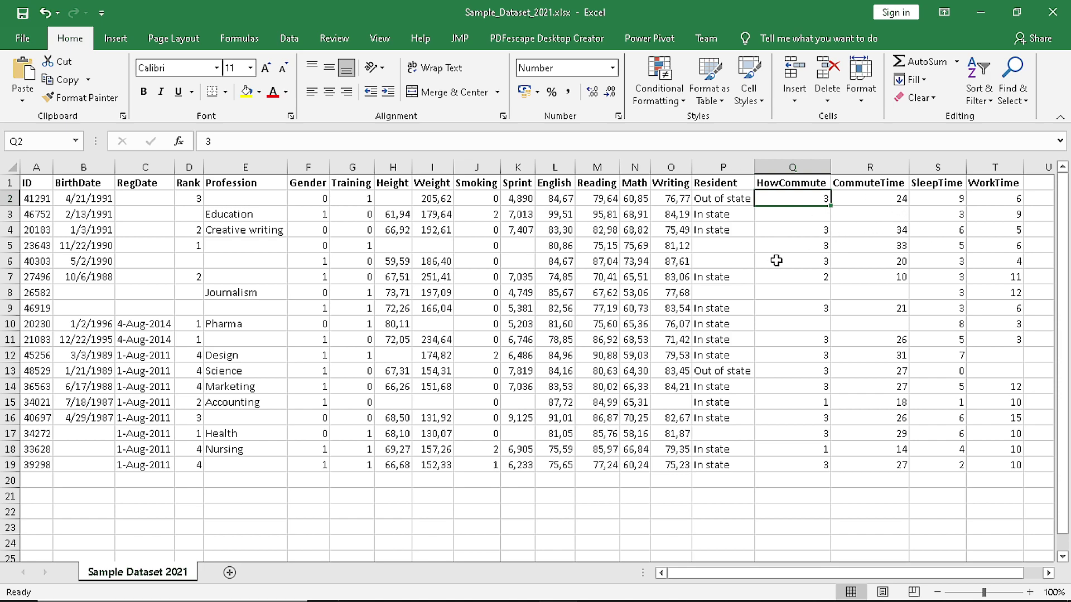
pyautogui.click(940, 197)
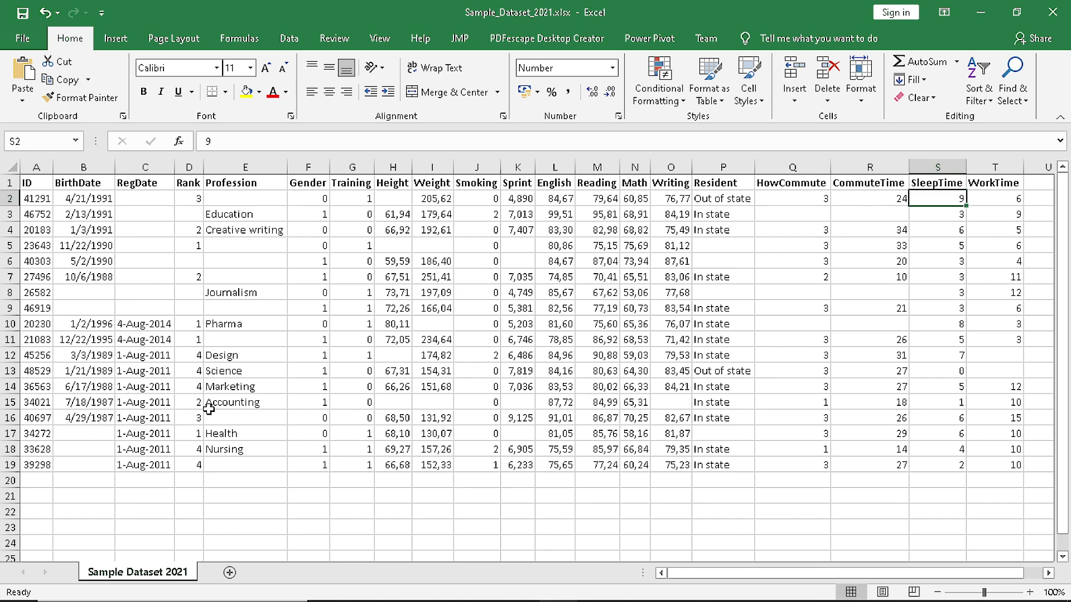
# Restore Excel down and import Sample_Dataset_2021.xlsx via SPSS File > Import Data > Excel.
pyautogui.click(1016, 15)
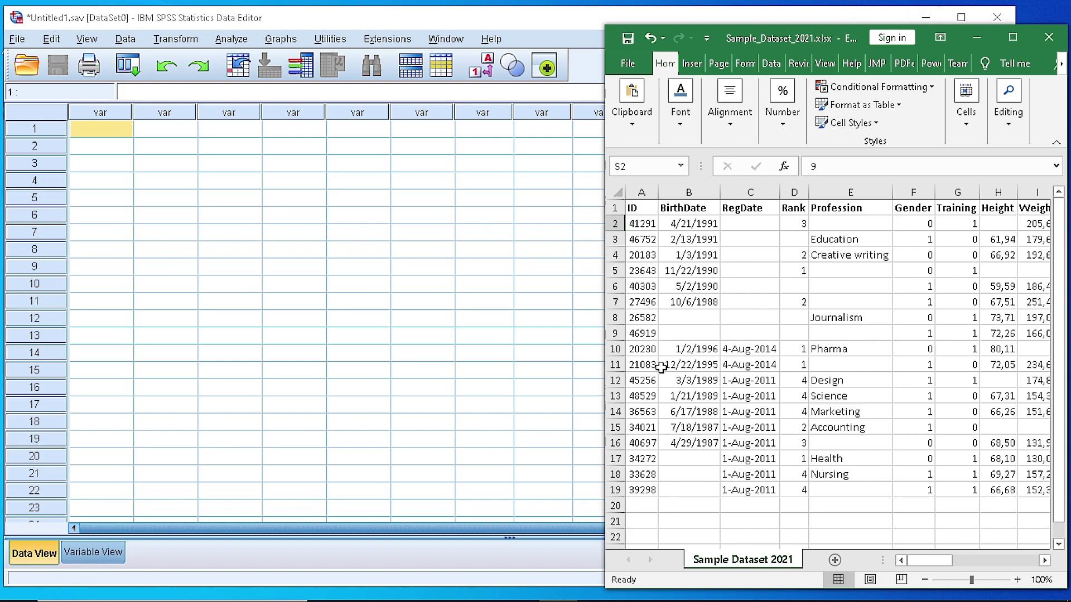
pyautogui.click(194, 20)
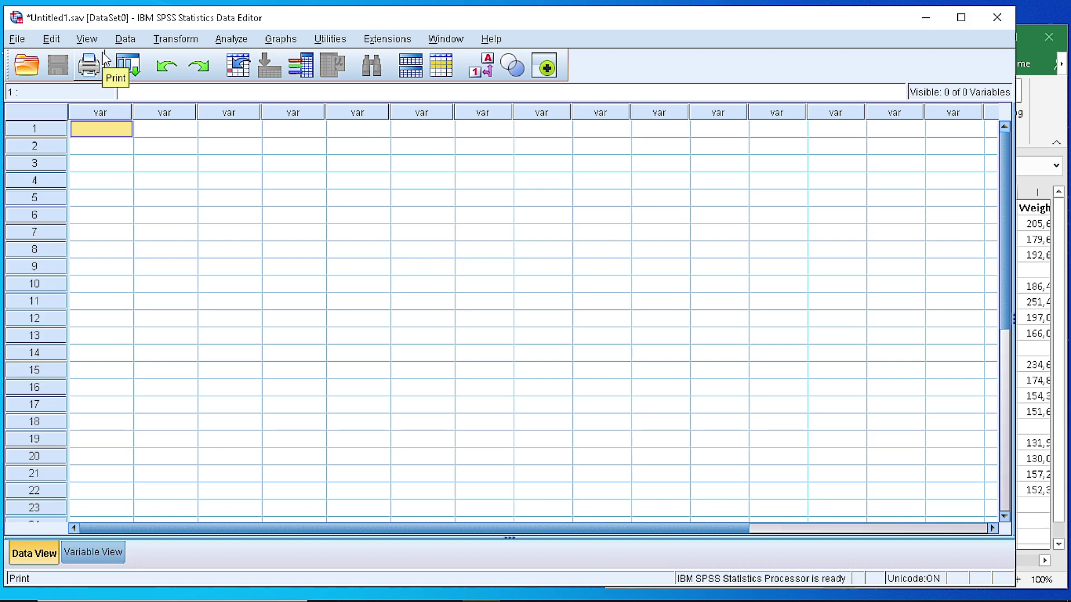
pyautogui.click(17, 39)
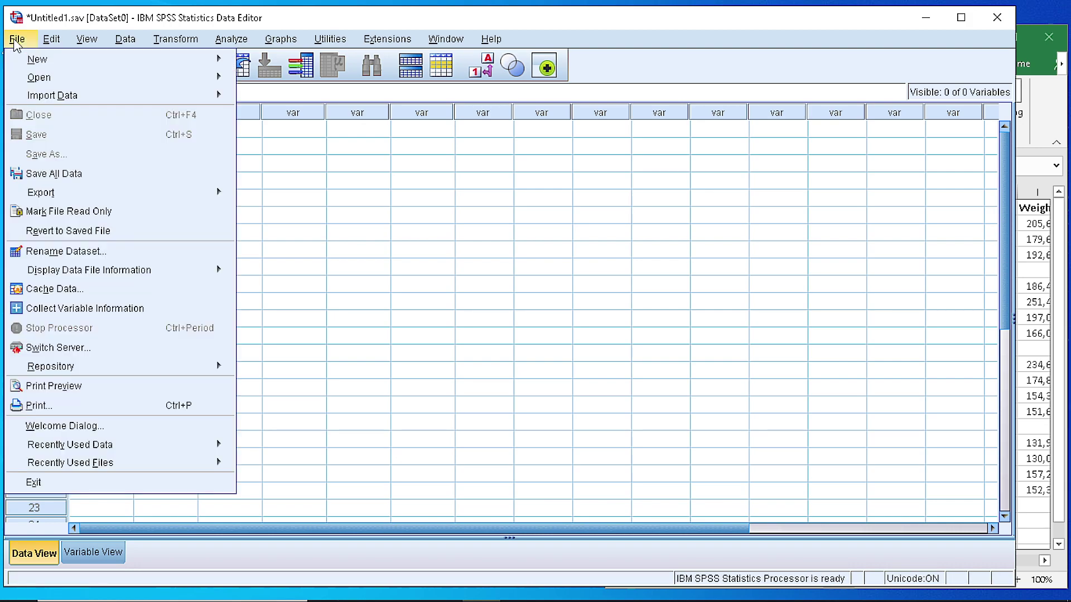
pyautogui.moveTo(176, 38)
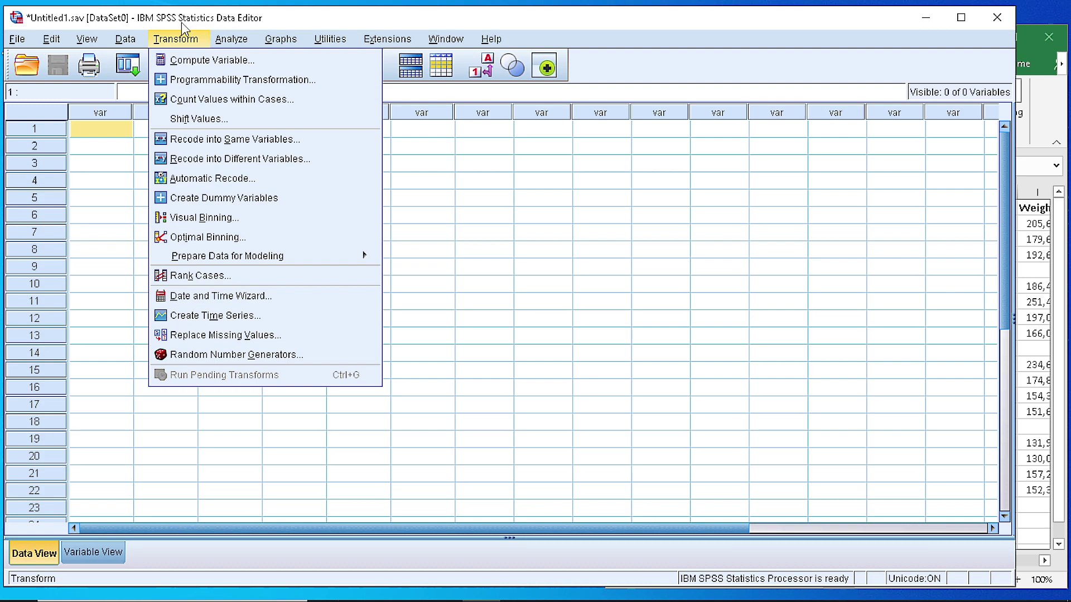
pyautogui.moveTo(20, 44)
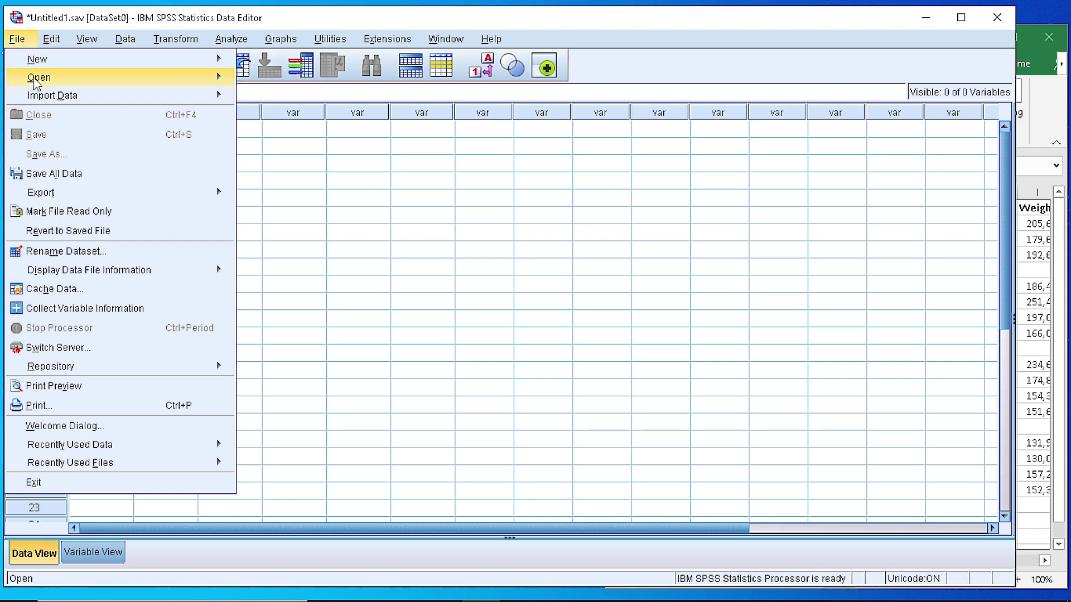
pyautogui.moveTo(49, 100)
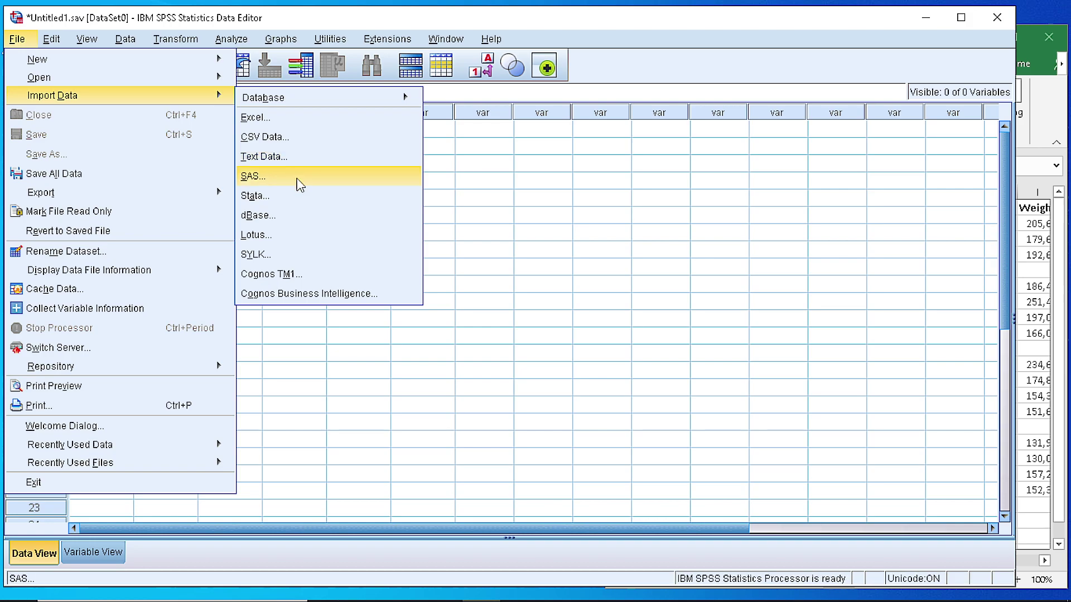
pyautogui.click(301, 125)
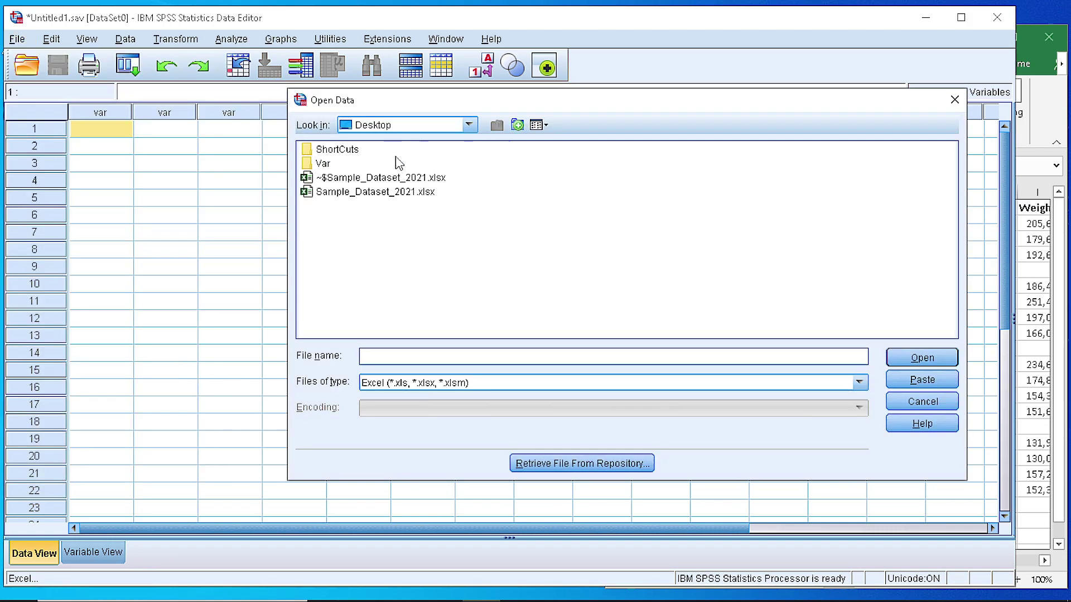
pyautogui.click(390, 192)
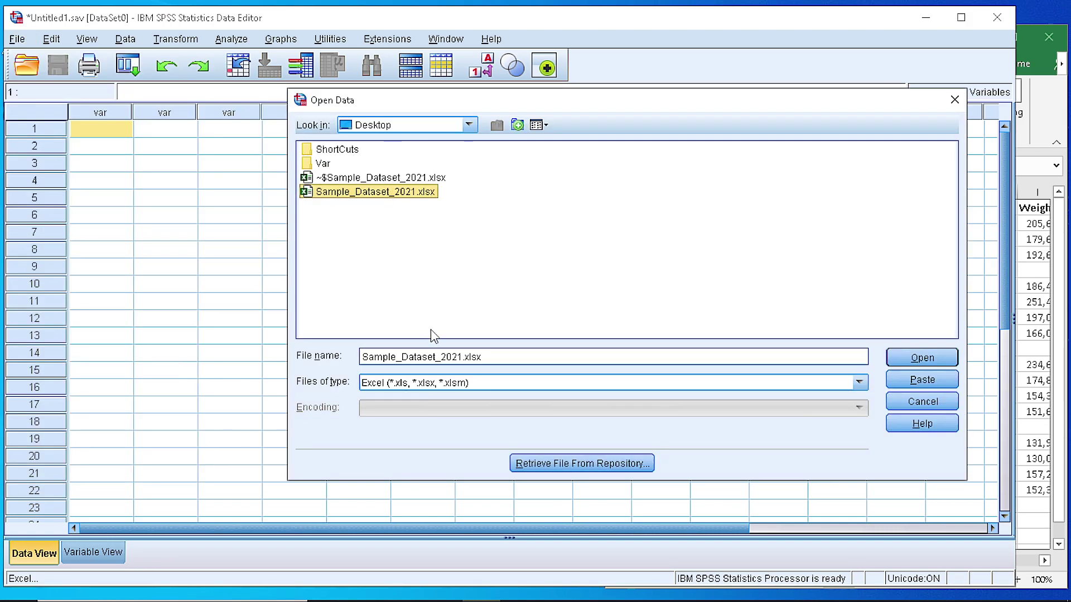
pyautogui.click(914, 359)
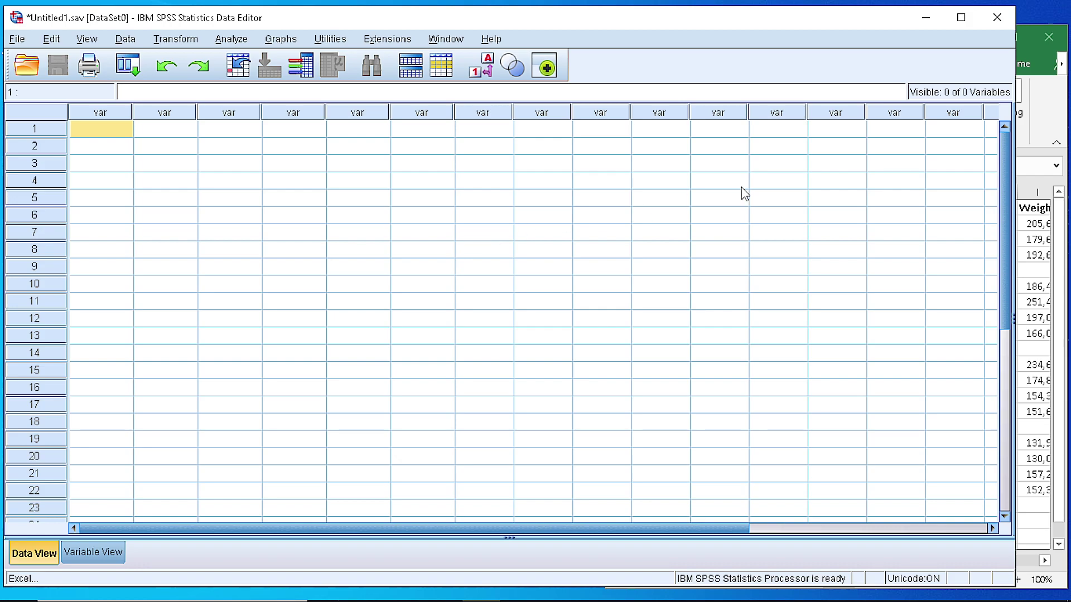
# Check the B2 BirthDate and F2 Gender values in Excel while the Read Excel File dialog loads.
pyautogui.click(1044, 118)
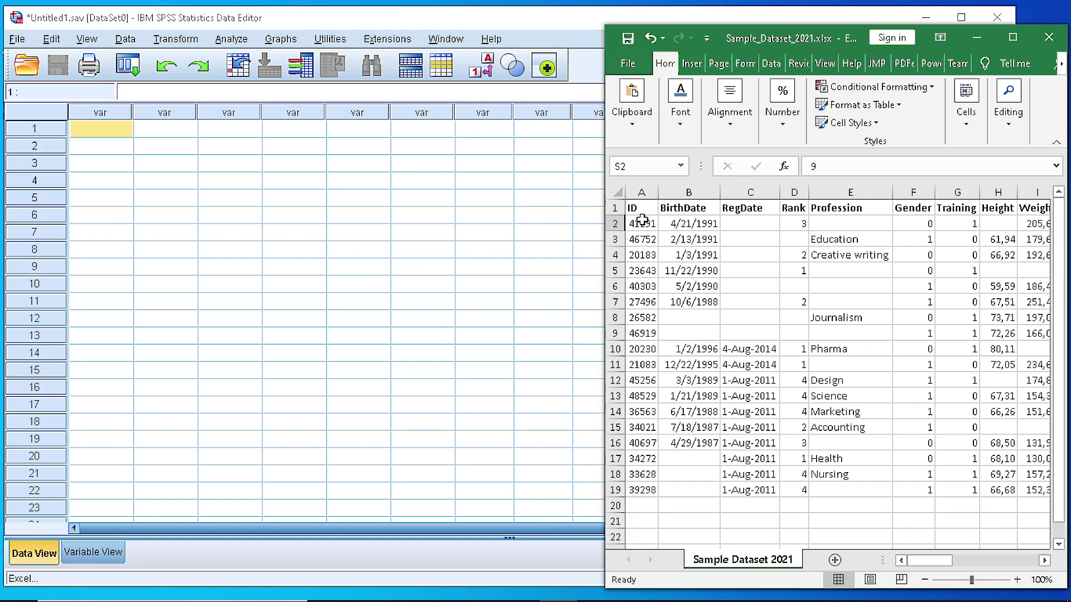
pyautogui.click(675, 223)
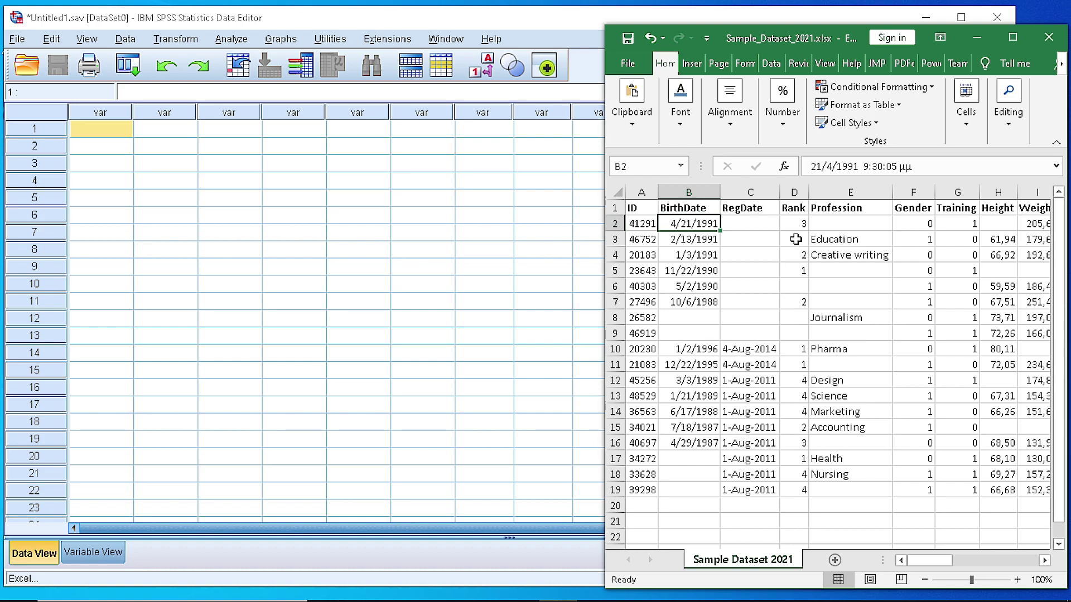
pyautogui.click(917, 225)
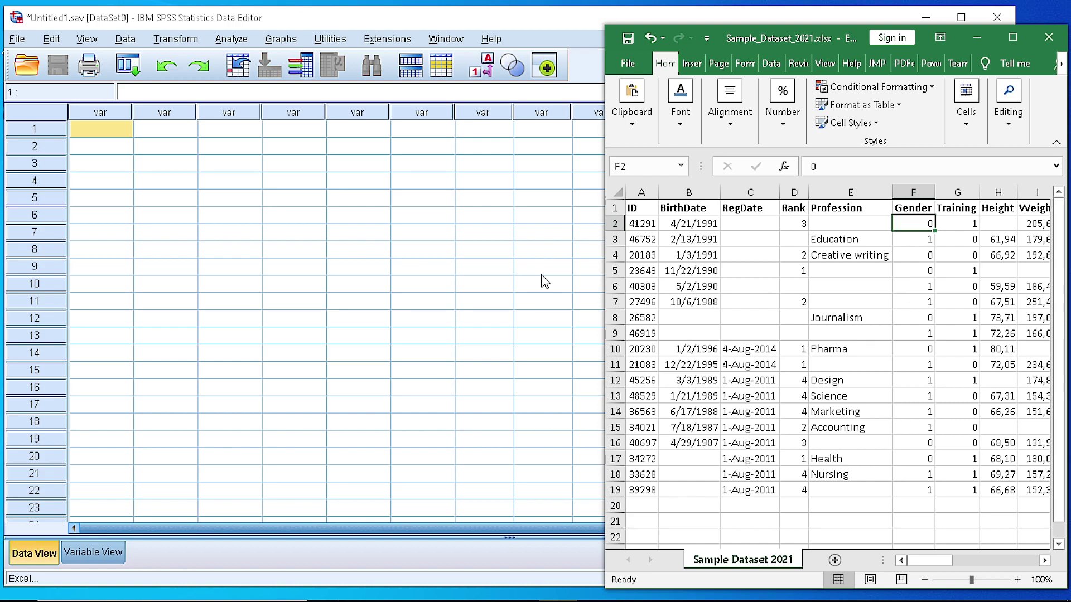
pyautogui.hotkey('alt', 'Tab')
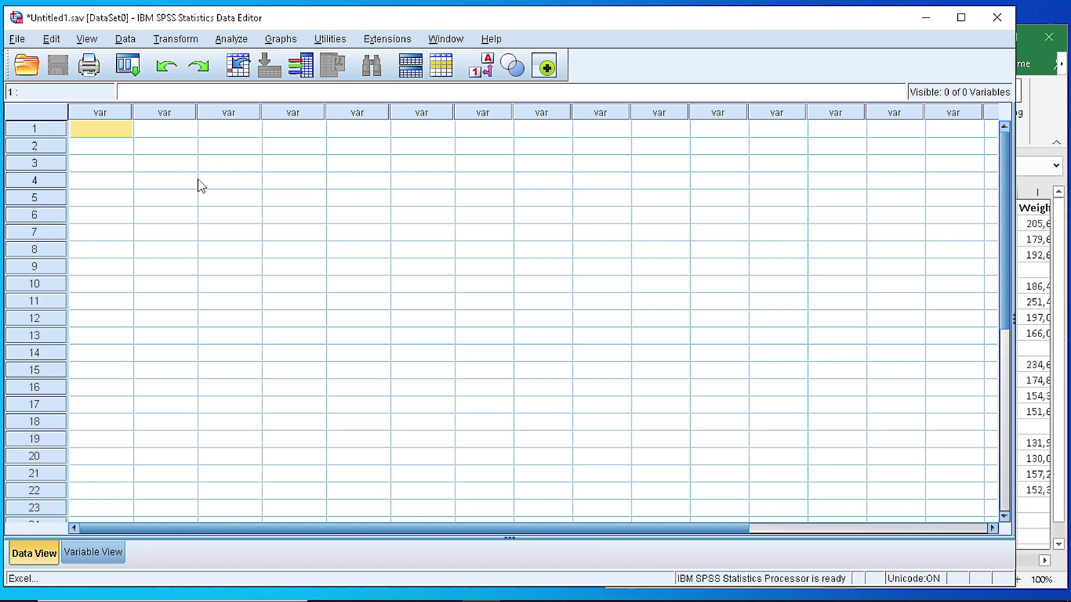
pyautogui.moveTo(484, 586)
pyautogui.click(1049, 119)
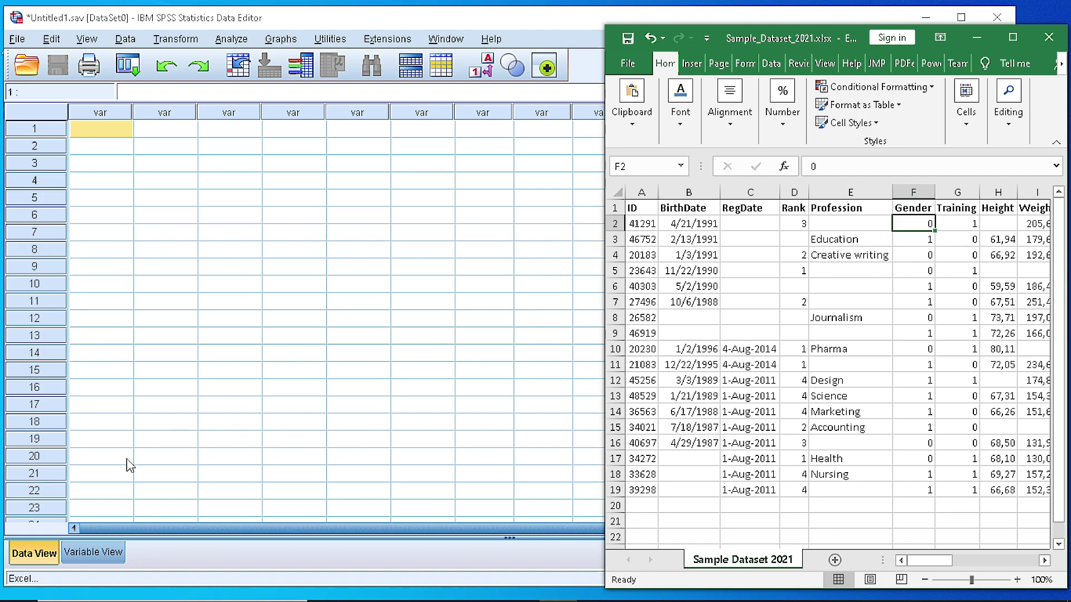
pyautogui.click(65, 555)
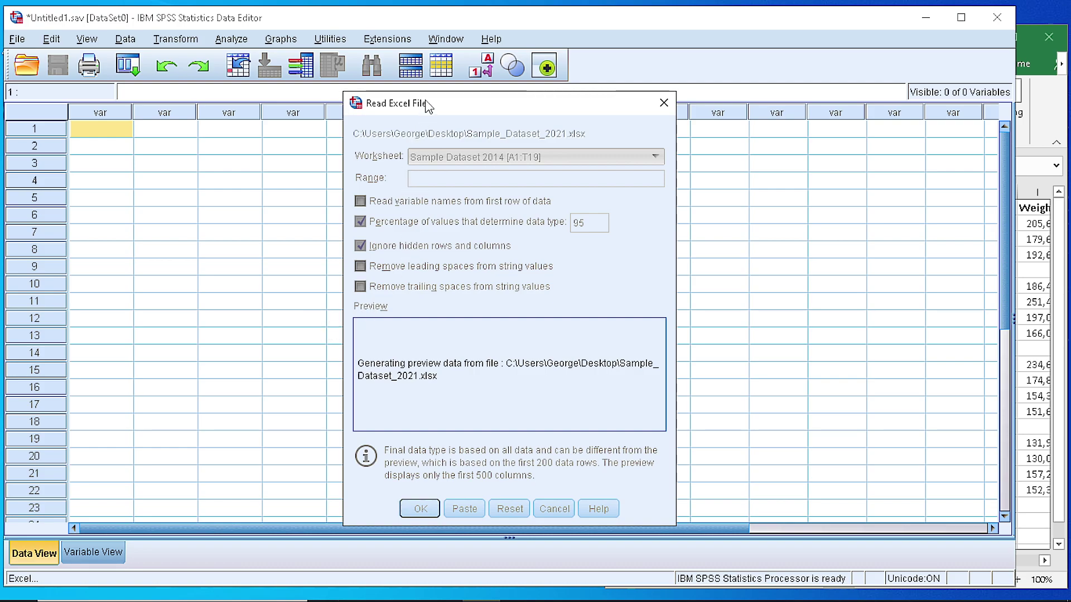
# Reposition and widen the Read Excel File dialog to show more of the preview.
pyautogui.moveTo(427, 103); pyautogui.dragTo(420, 80)
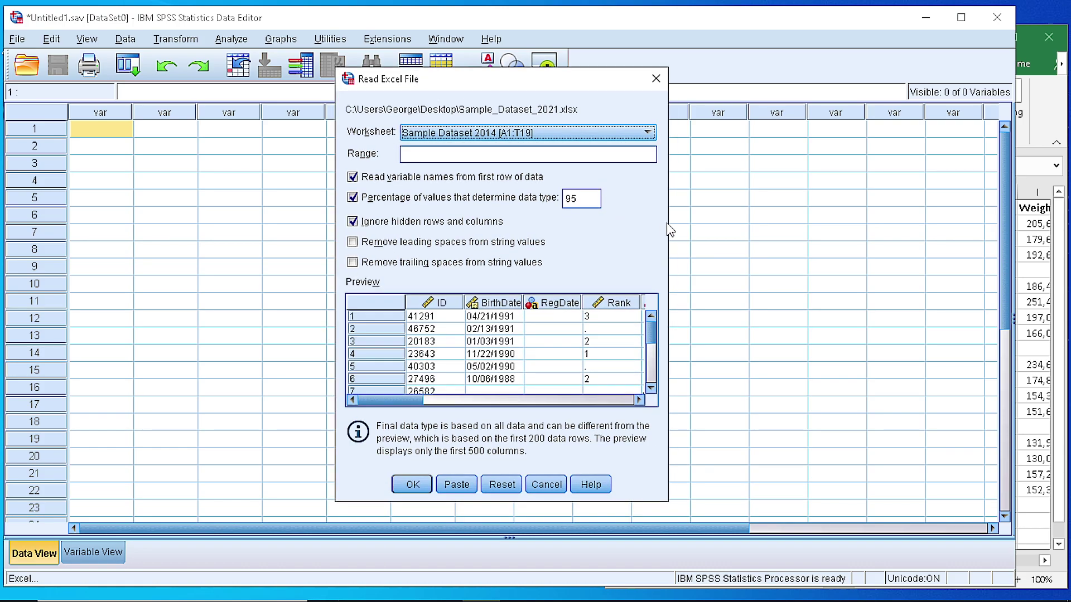
pyautogui.moveTo(669, 220); pyautogui.dragTo(1001, 220)
pyautogui.moveTo(772, 84); pyautogui.dragTo(547, 76)
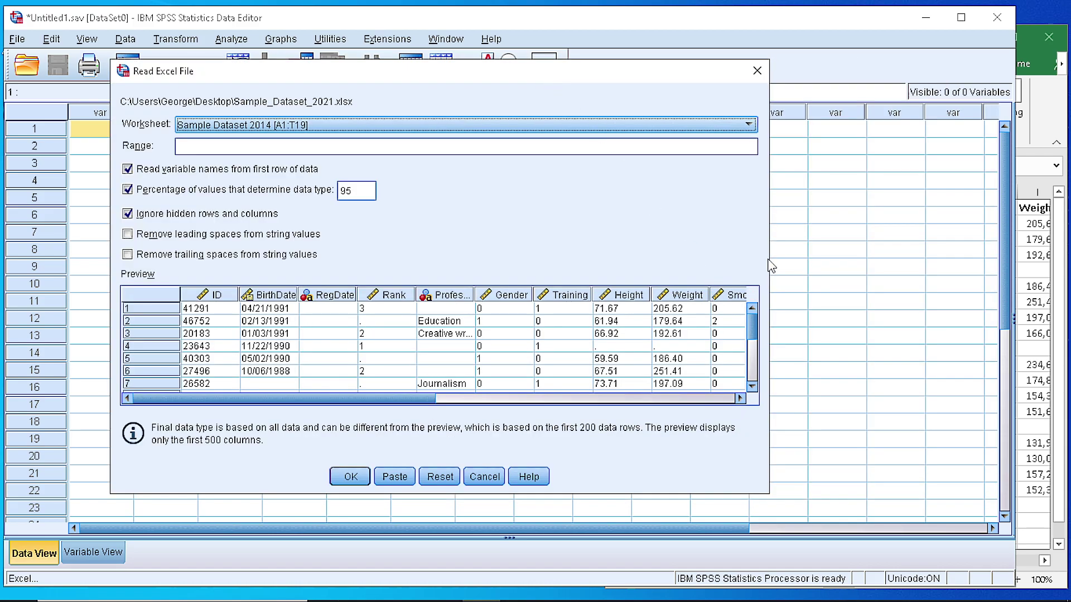
pyautogui.moveTo(770, 265); pyautogui.dragTo(963, 242)
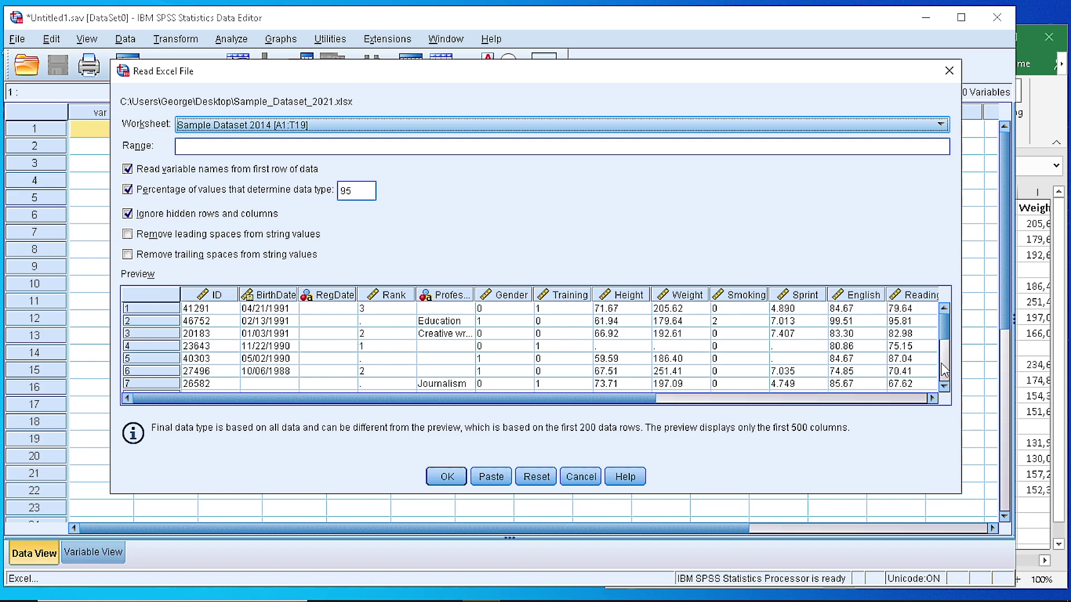
# Scroll through the preview, compare it with the Excel sheet, and confirm the import.
pyautogui.click(943, 386)
pyautogui.click(944, 386)
pyautogui.click(943, 386)
pyautogui.click(943, 386)
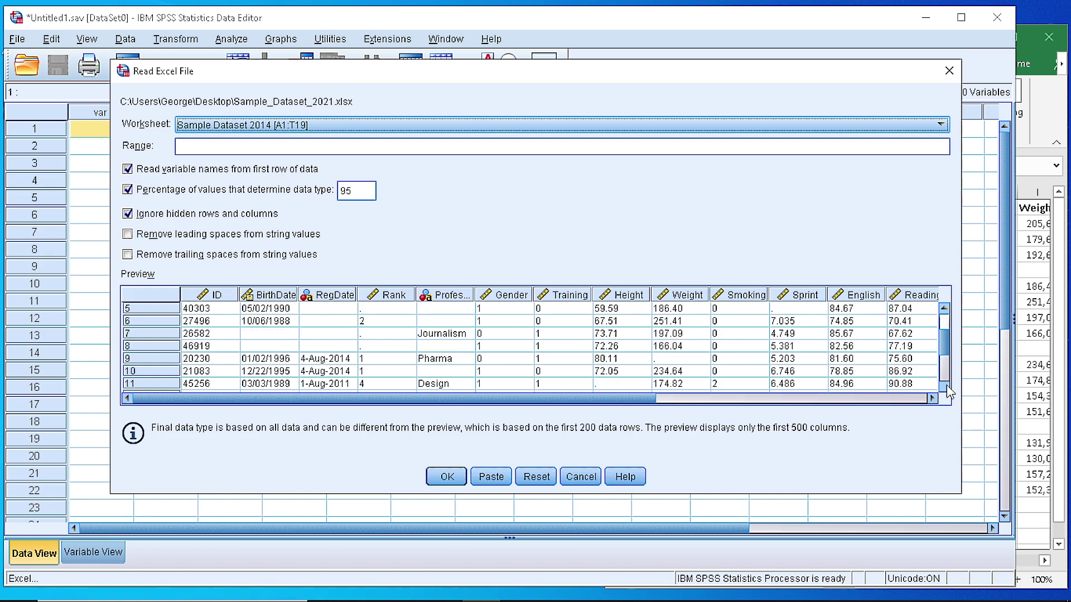
pyautogui.click(943, 386)
pyautogui.click(943, 386)
pyautogui.click(944, 386)
pyautogui.click(944, 386)
pyautogui.click(943, 386)
pyautogui.click(943, 386)
pyautogui.click(943, 386)
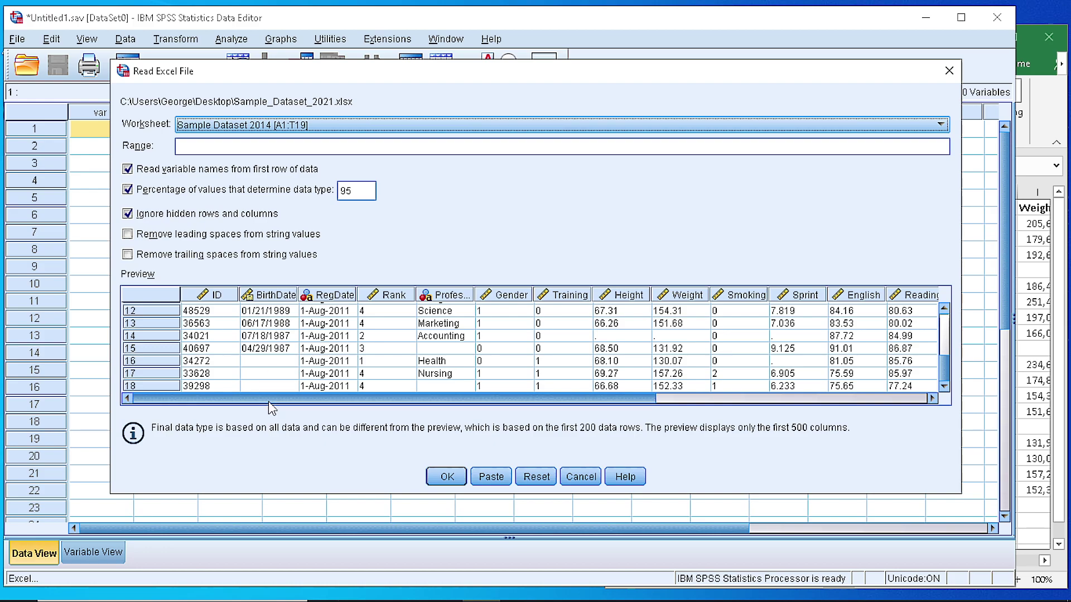
pyautogui.moveTo(270, 401); pyautogui.dragTo(440, 397)
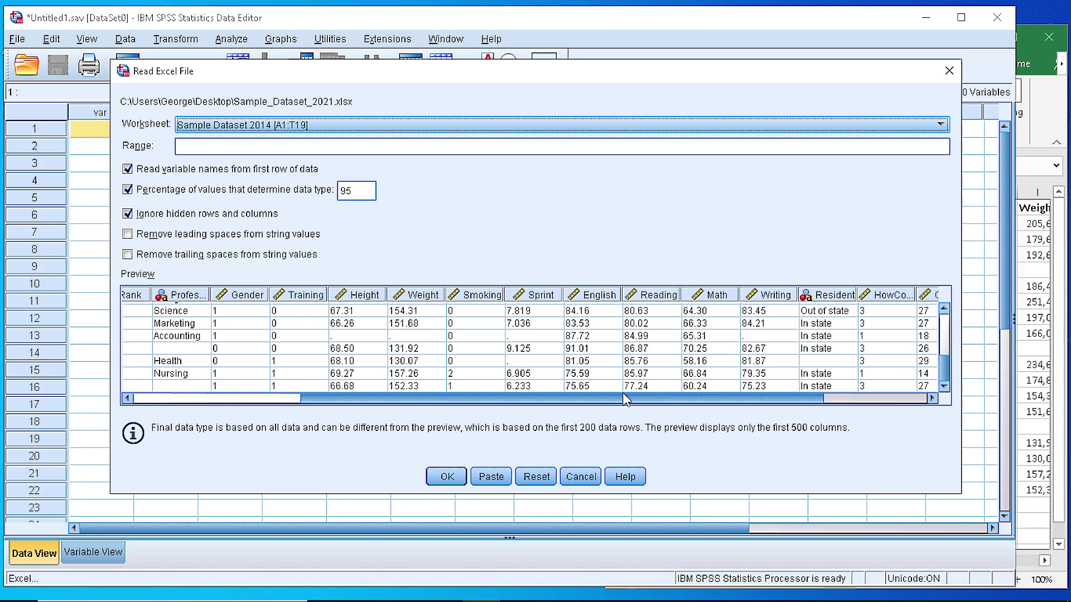
pyautogui.moveTo(624, 399); pyautogui.dragTo(930, 401)
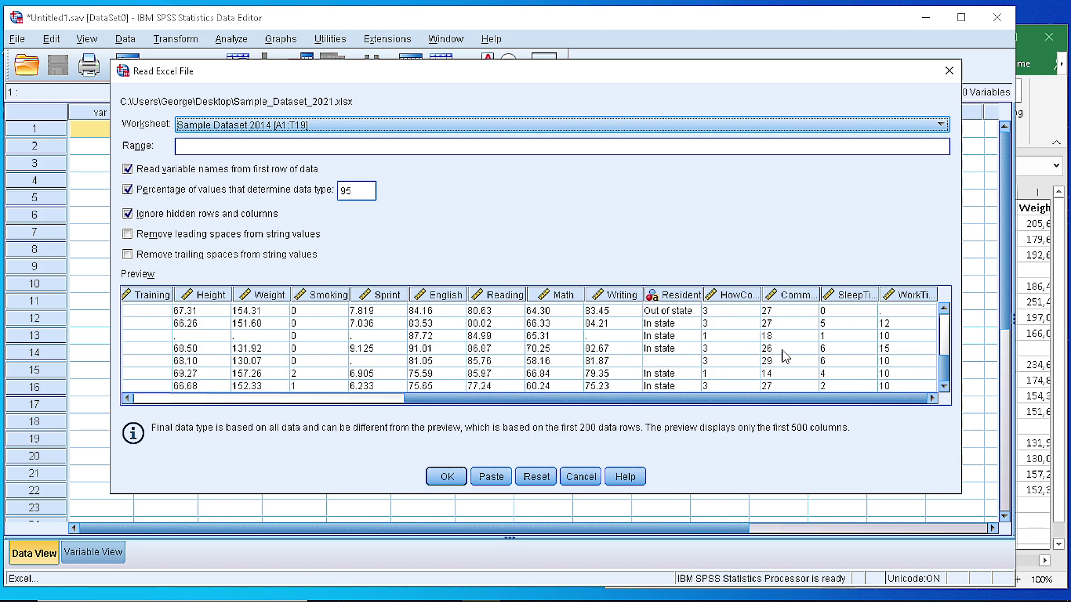
pyautogui.click(1051, 116)
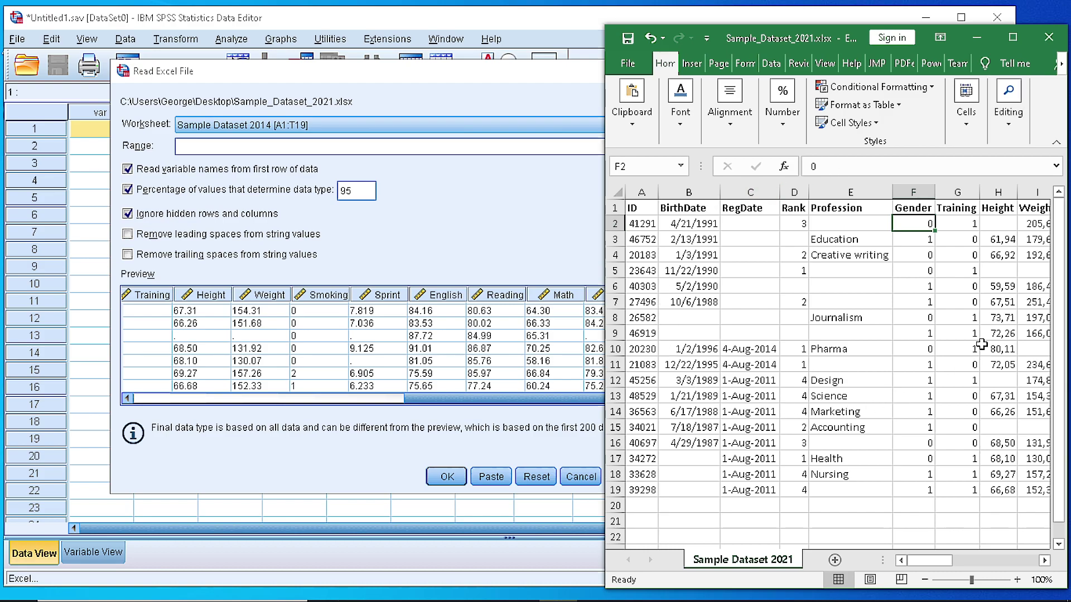
pyautogui.click(528, 254)
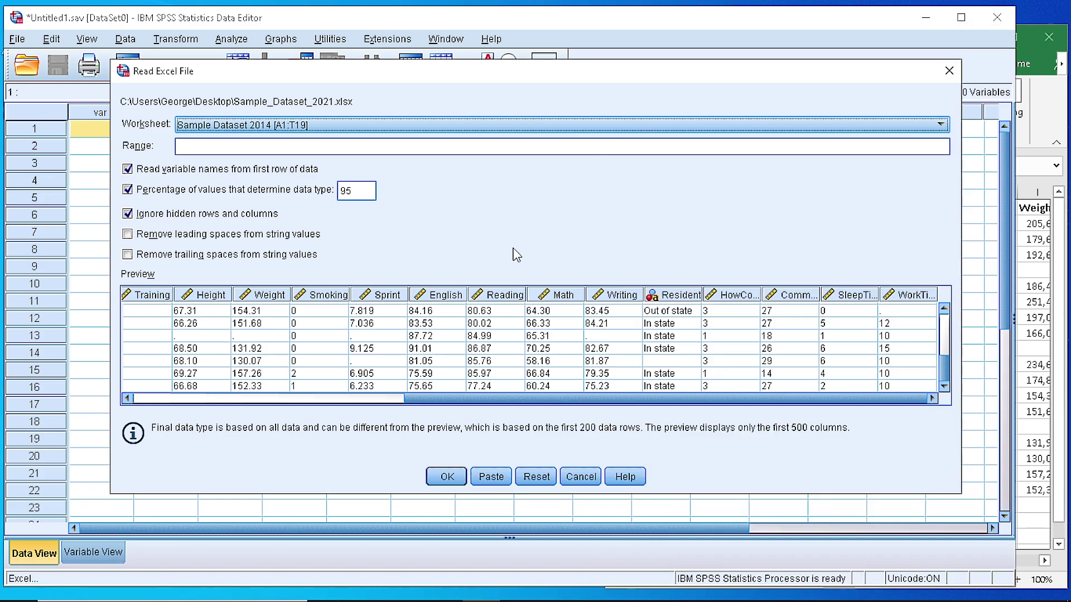
pyautogui.click(447, 476)
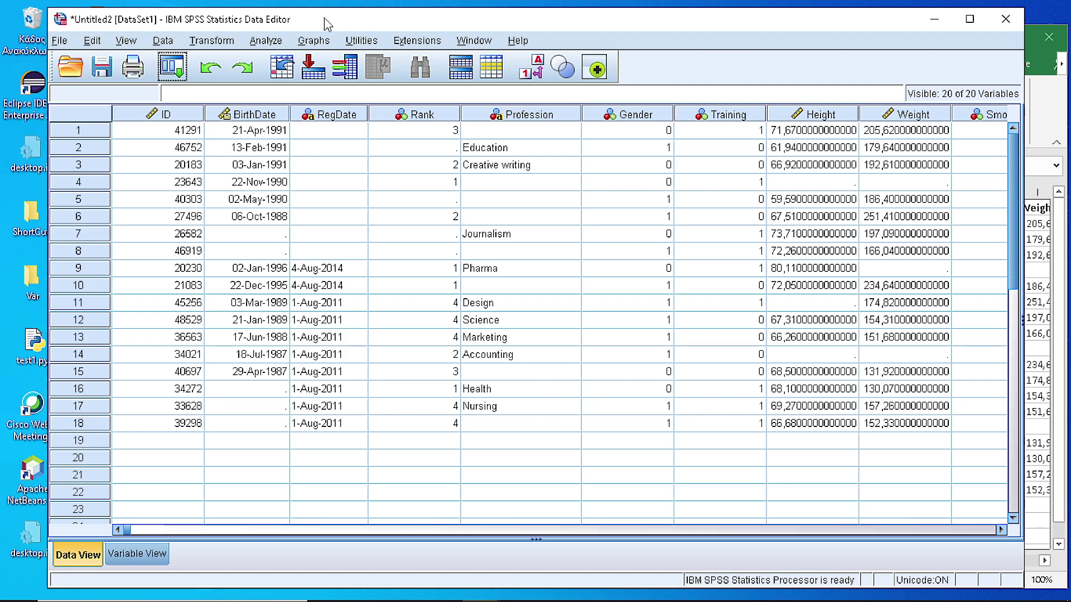
# Shift the new Untitled2 Data Editor window slightly to the left.
pyautogui.moveTo(324, 18); pyautogui.dragTo(293, 18)
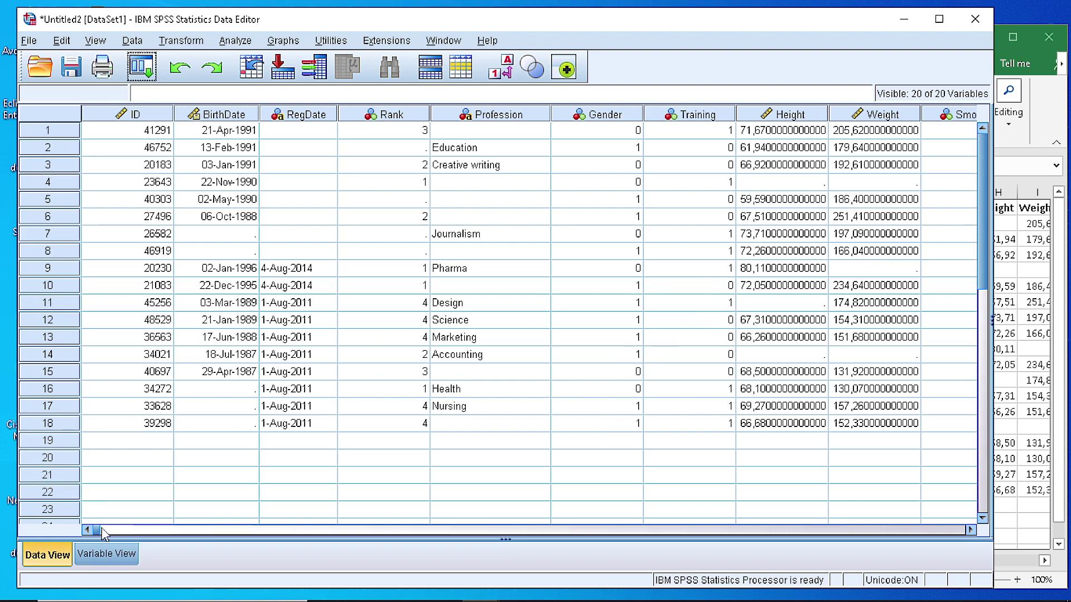
pyautogui.moveTo(102, 532); pyautogui.dragTo(534, 537)
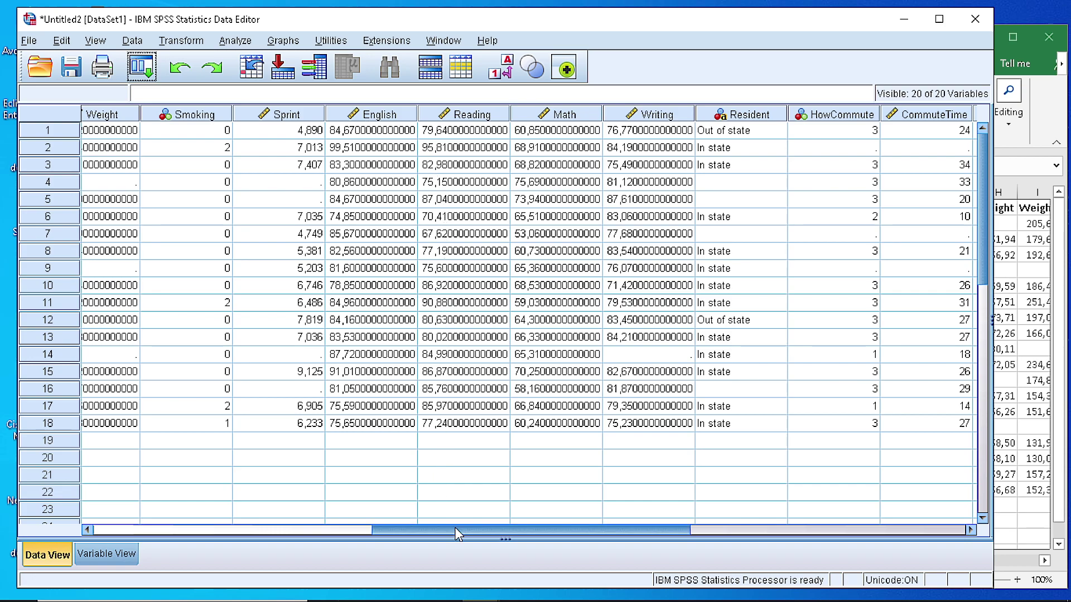
pyautogui.moveTo(461, 534); pyautogui.dragTo(565, 510)
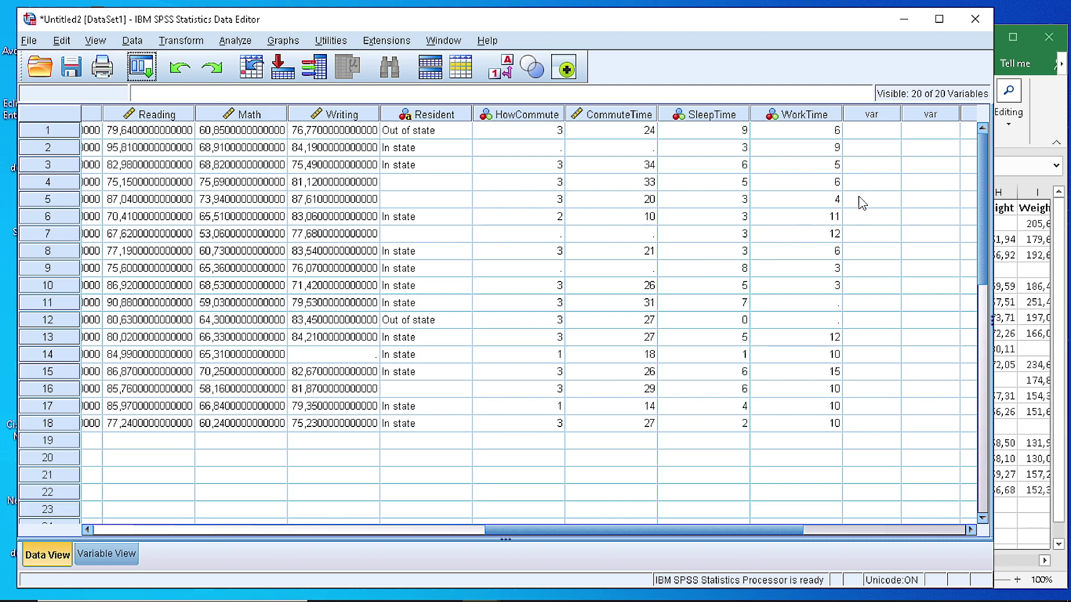
# Show Variable View, autofit the Name column to fit CommuteTime, then check Excel's ID header.
pyautogui.click(1060, 120)
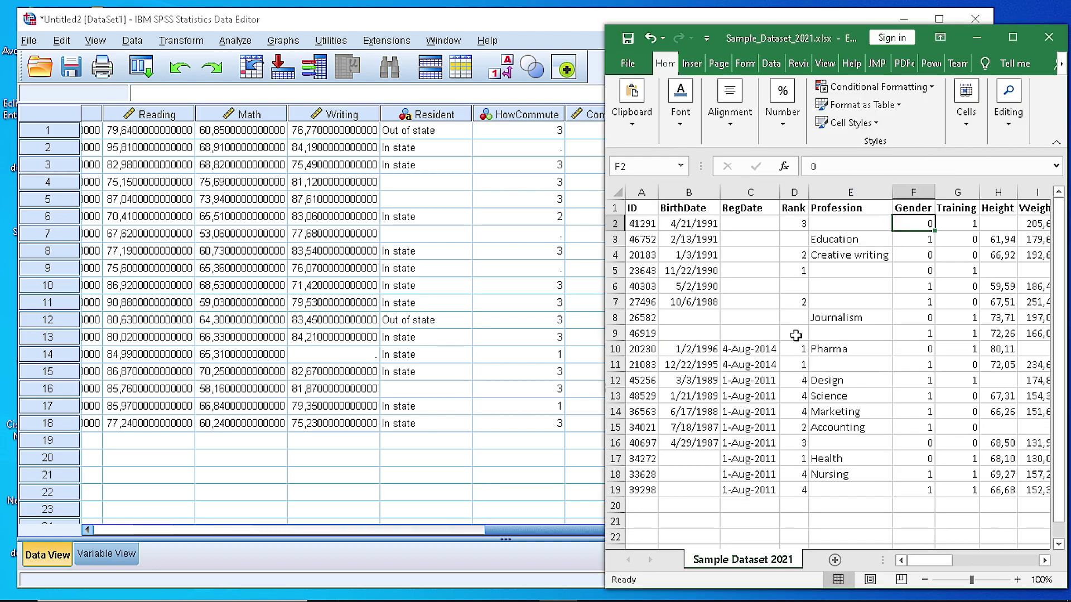
pyautogui.click(219, 321)
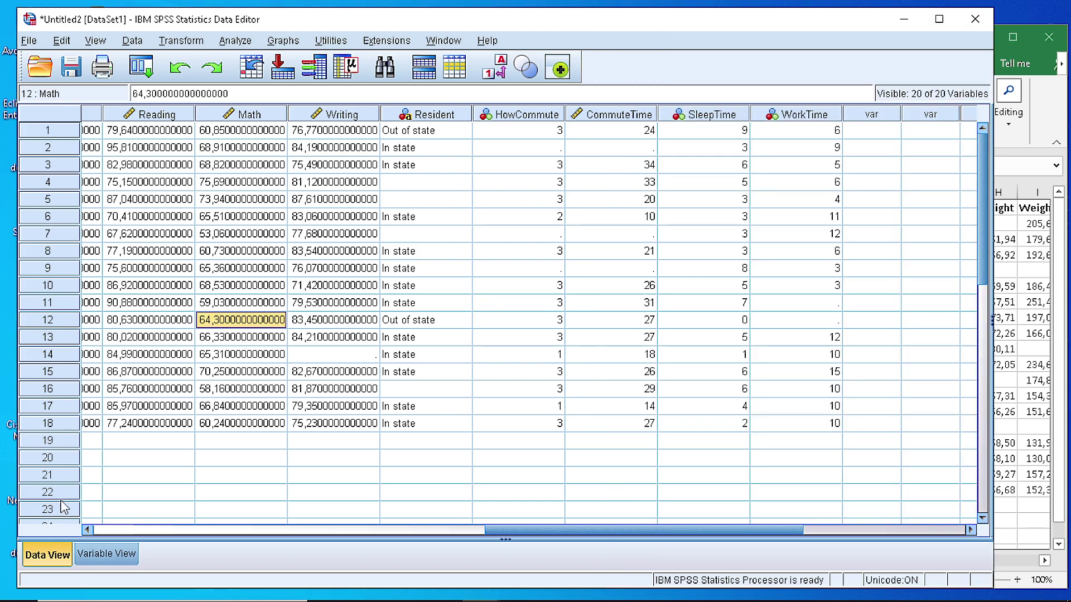
pyautogui.click(104, 557)
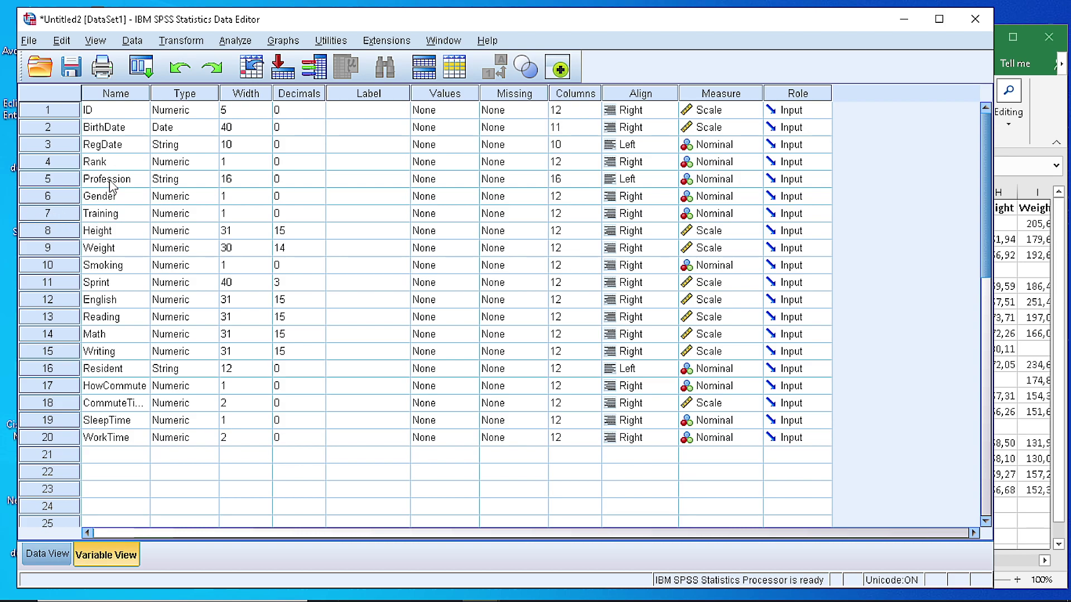
pyautogui.doubleClick(150, 94)
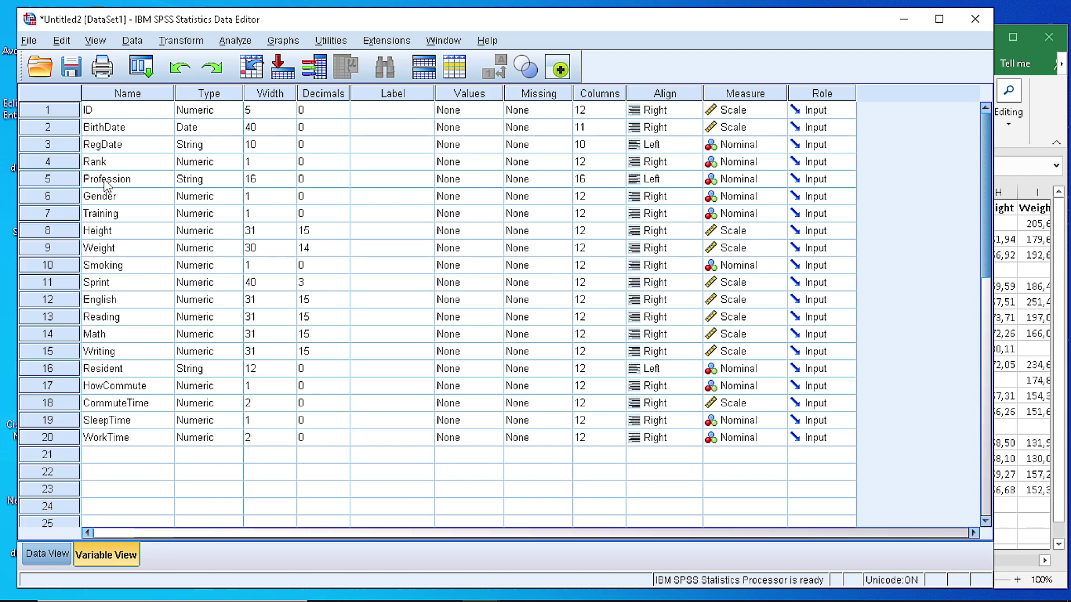
pyautogui.click(1049, 132)
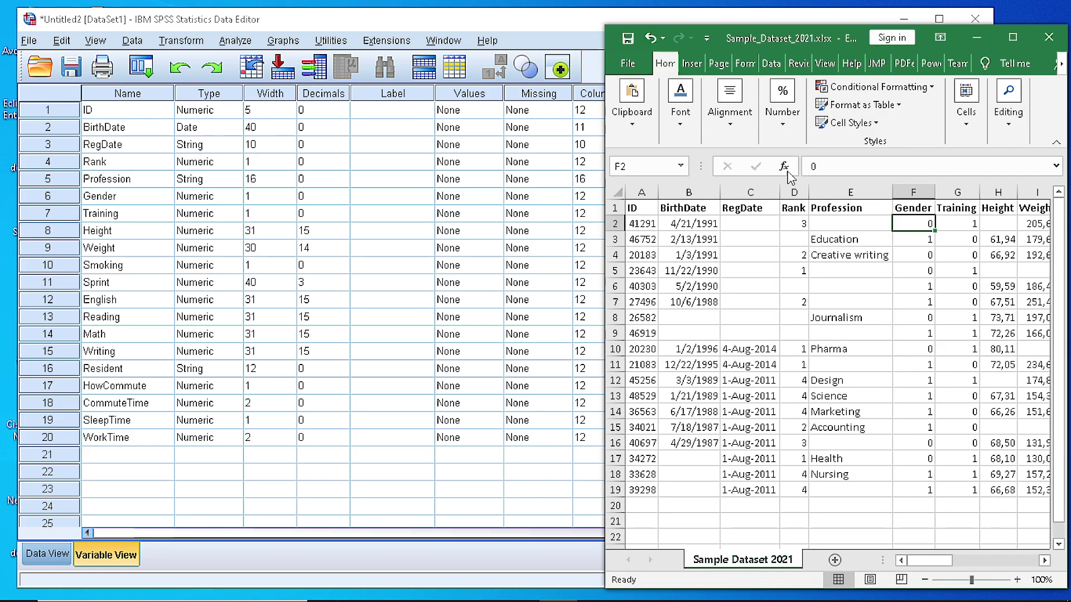
pyautogui.click(635, 208)
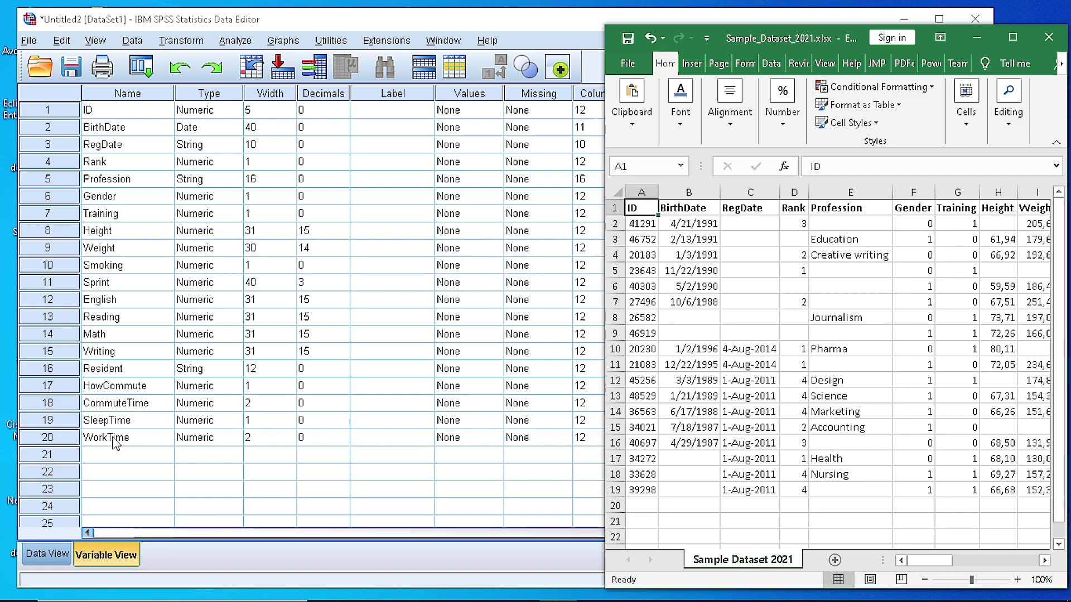
# Widen the Type column and keep ID as Numeric, width 5, 0 decimals.
pyautogui.click(201, 25)
pyautogui.click(204, 113)
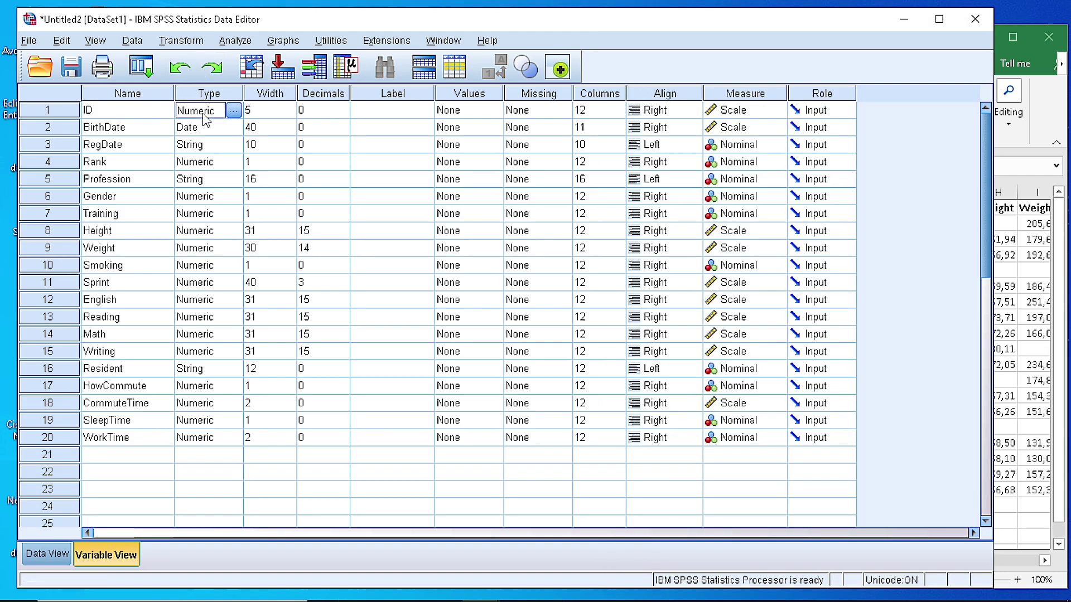
pyautogui.moveTo(243, 91); pyautogui.dragTo(260, 92)
pyautogui.click(115, 114)
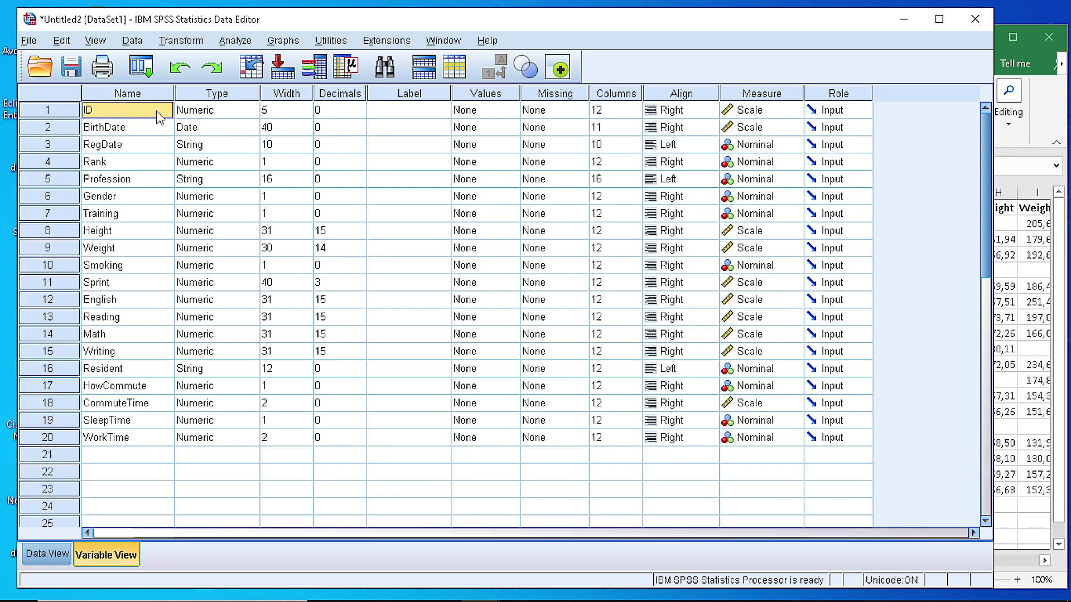
pyautogui.click(211, 112)
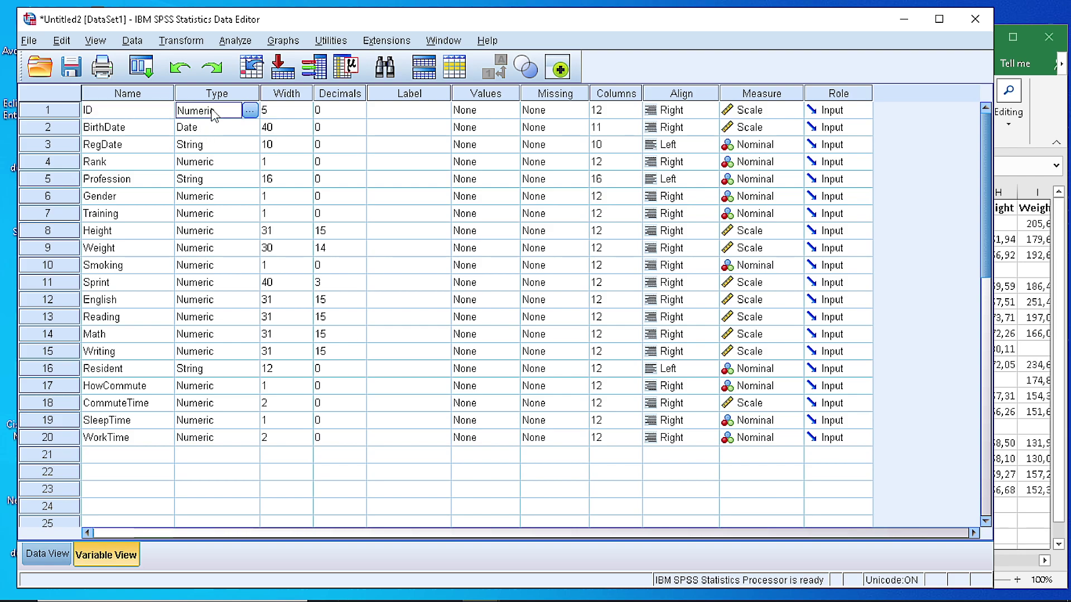
pyautogui.click(249, 112)
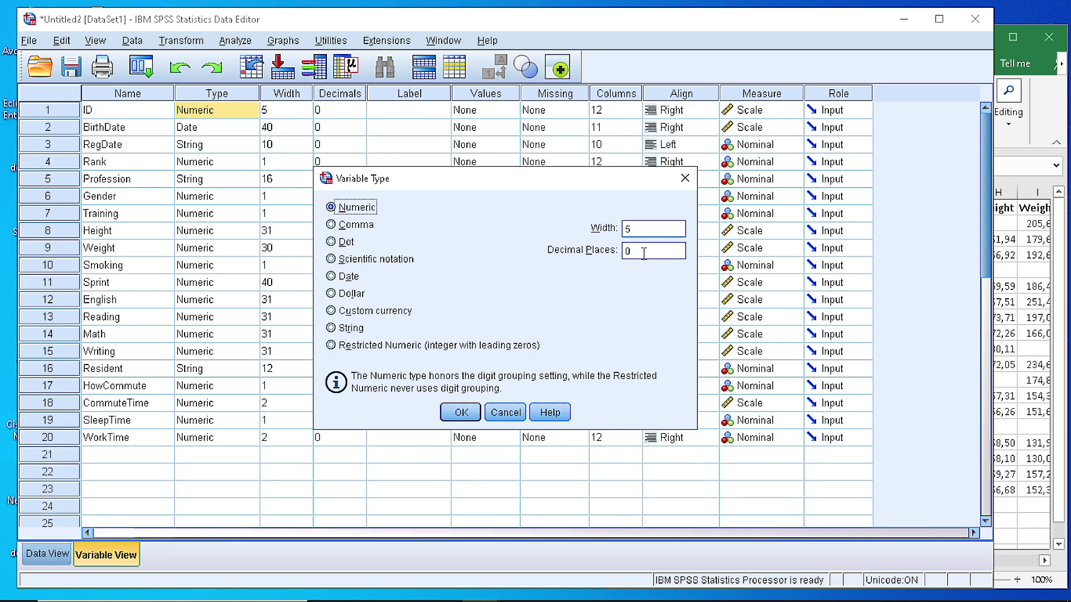
pyautogui.click(461, 413)
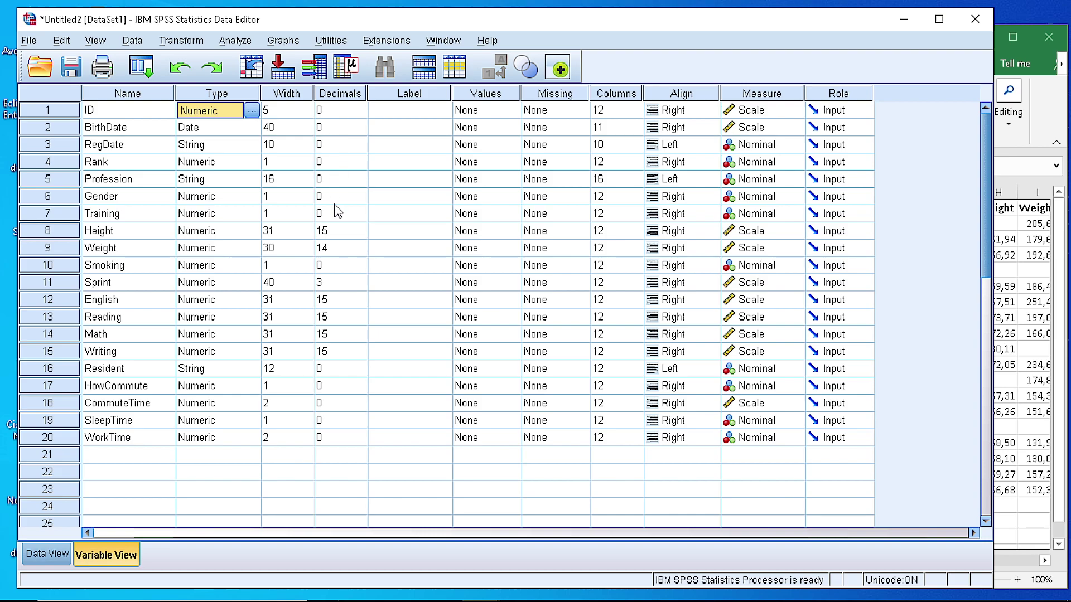
# Set Height, Weight and Sprint to 2 decimal places.
pyautogui.click(341, 231)
pyautogui.moveTo(352, 231); pyautogui.dragTo(309, 226)
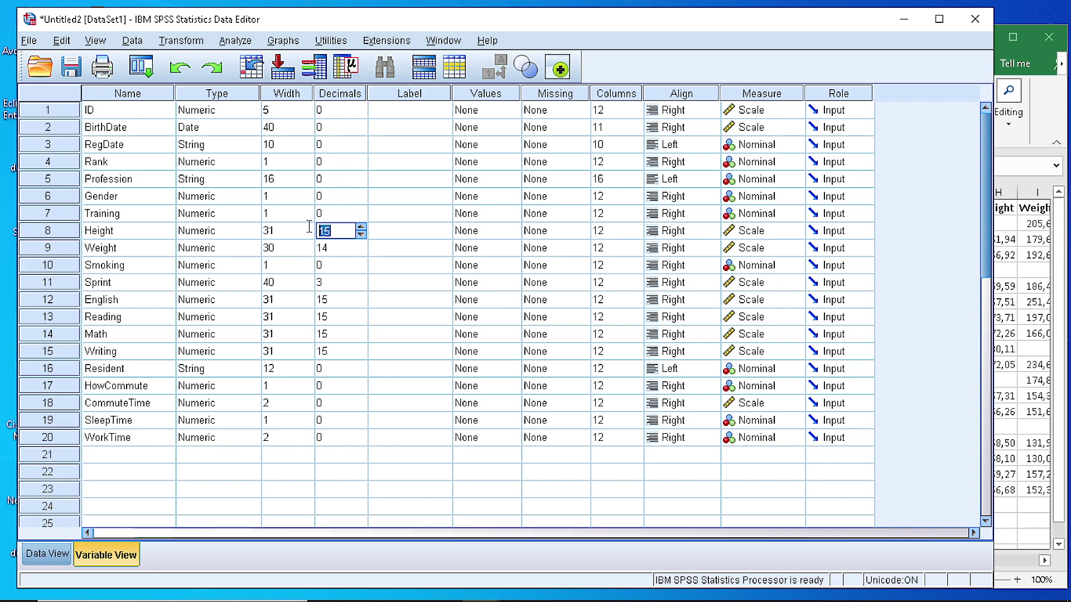
pyautogui.write('2')
pyautogui.click(340, 247)
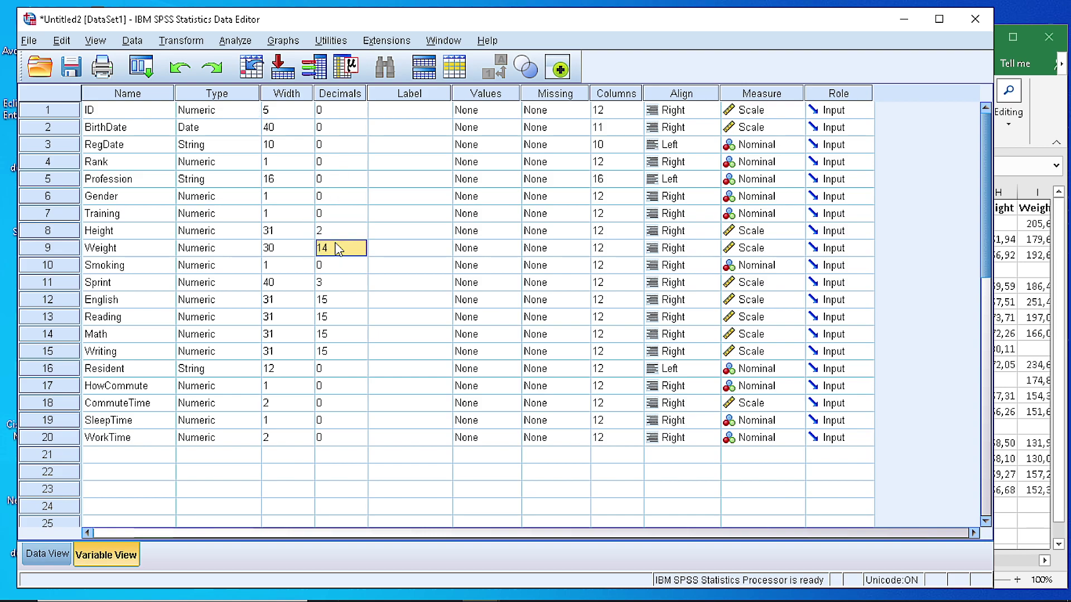
pyautogui.moveTo(336, 248); pyautogui.dragTo(309, 249)
pyautogui.write('2')
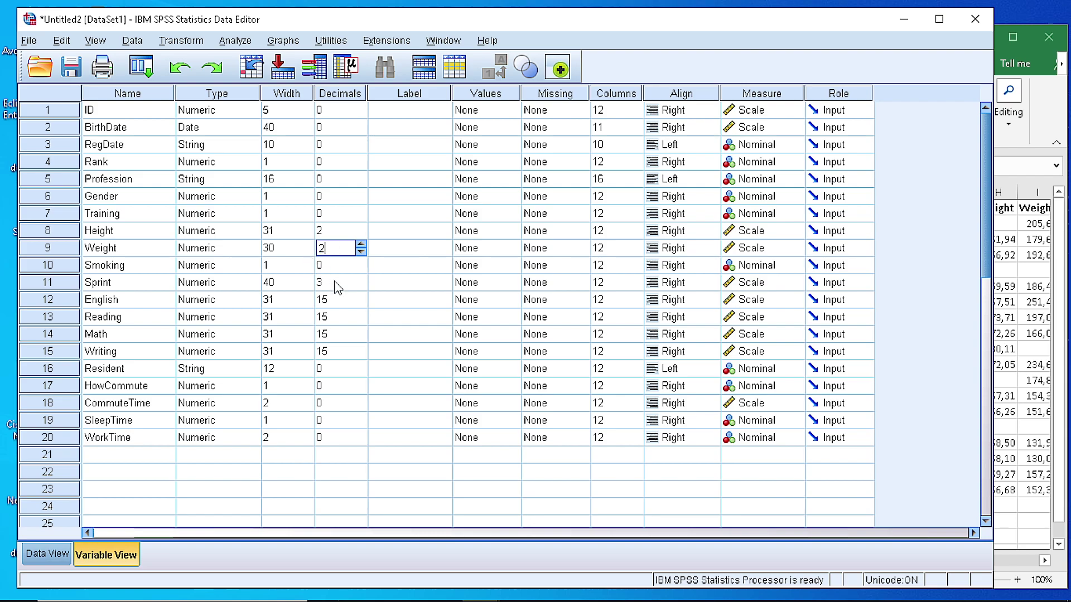
pyautogui.doubleClick(336, 282)
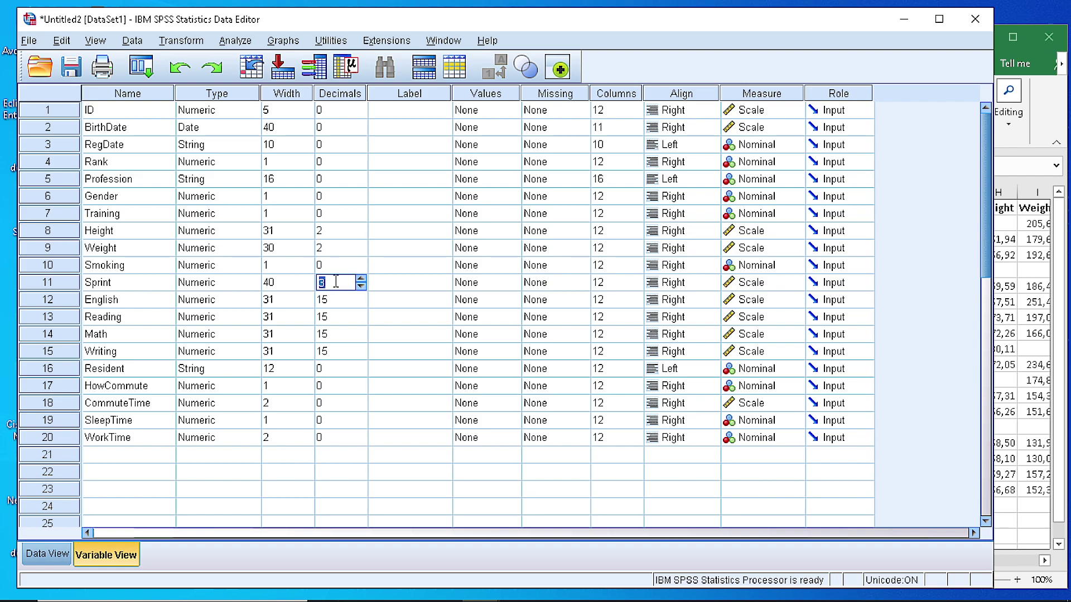
pyautogui.write('2')
pyautogui.click(348, 300)
# Set English, Reading, Math and Writing to 2 decimal places.
pyautogui.moveTo(348, 299); pyautogui.dragTo(318, 352)
pyautogui.write('2')
pyautogui.click(345, 316)
pyautogui.write('22')
pyautogui.click(346, 334)
pyautogui.write('2')
pyautogui.click(336, 353)
pyautogui.write('2')
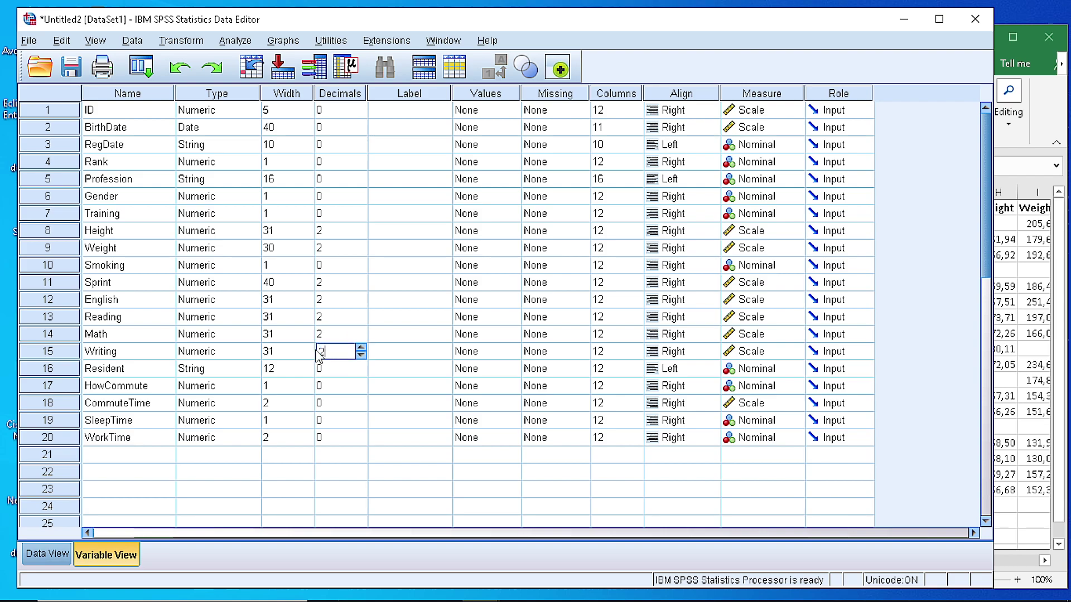
pyautogui.click(338, 370)
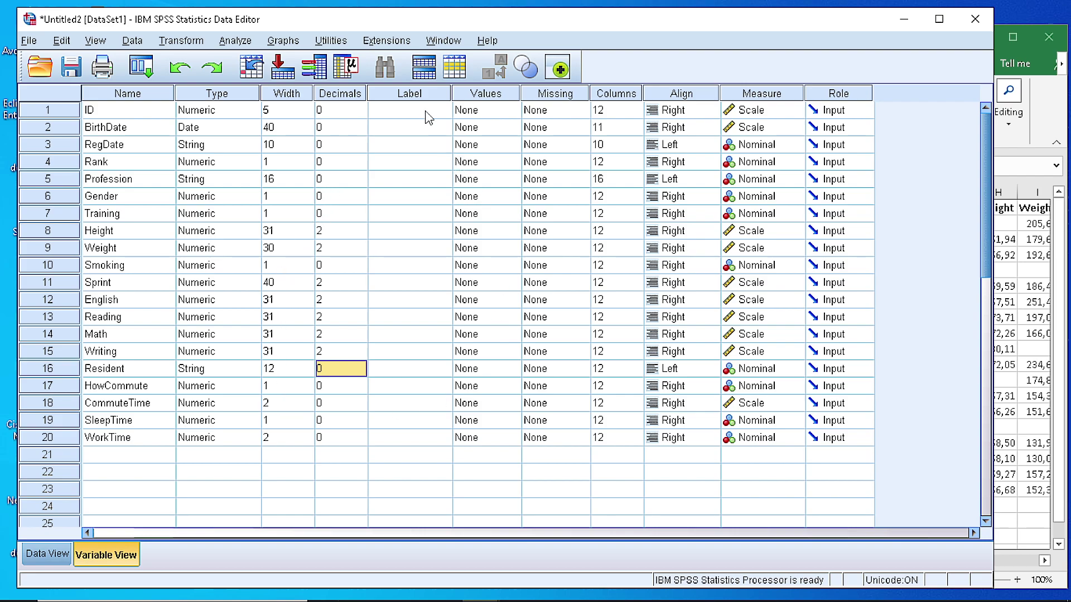
pyautogui.click(499, 110)
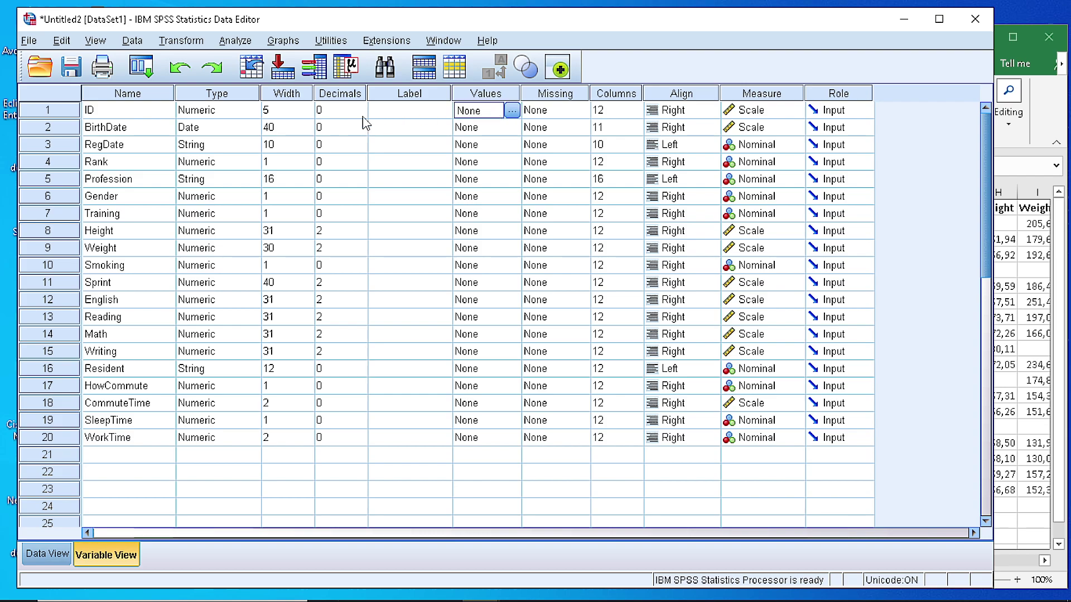
pyautogui.click(1064, 124)
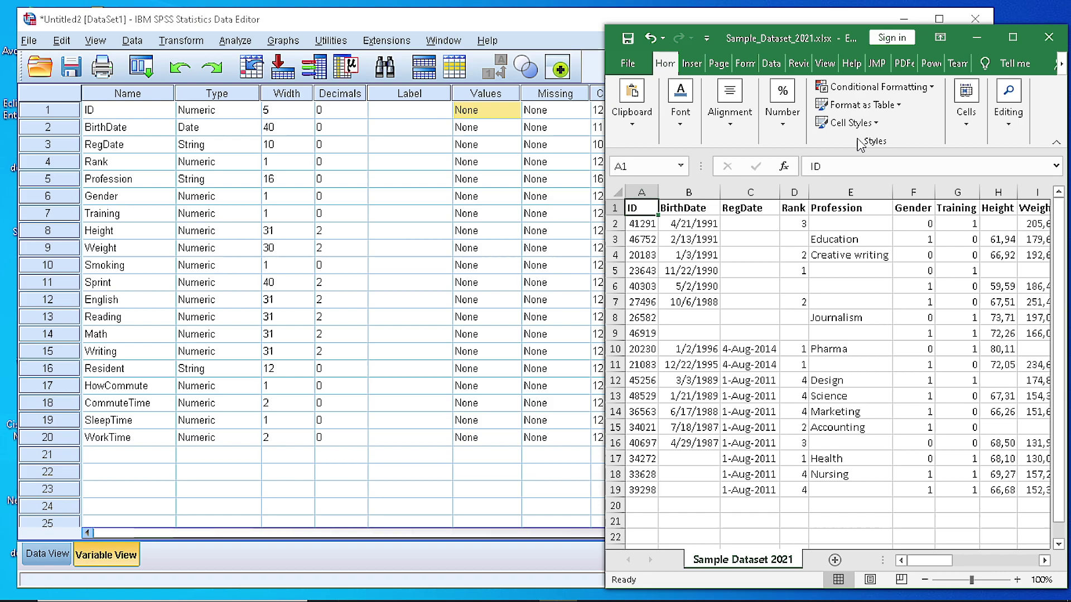
pyautogui.click(911, 222)
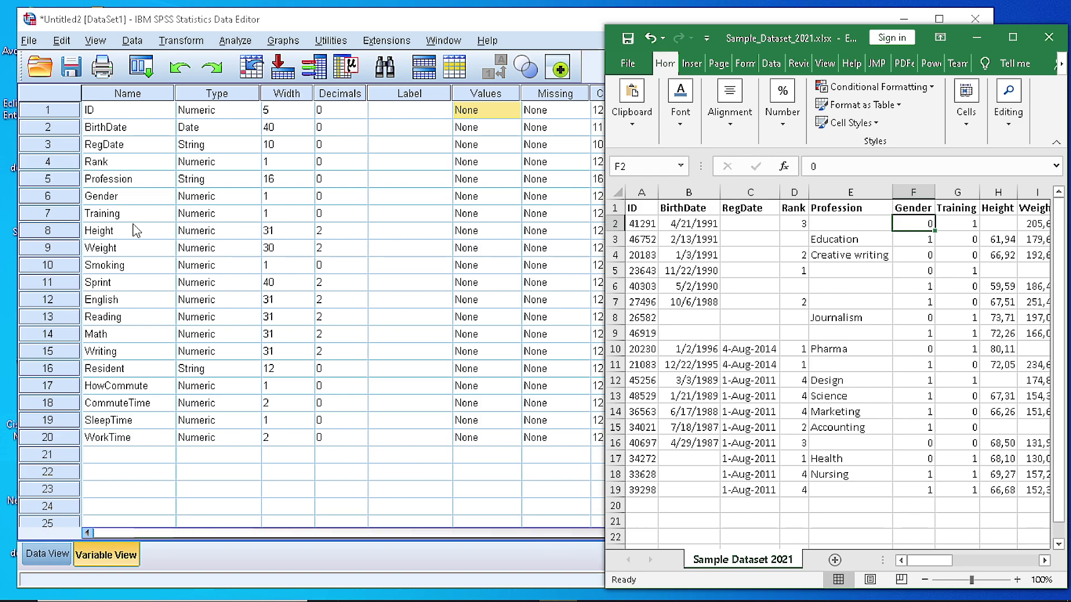
# In Gender's Value Labels dialog, add 0 = 'Male' and 1 = 'Female' and confirm.
pyautogui.click(498, 198)
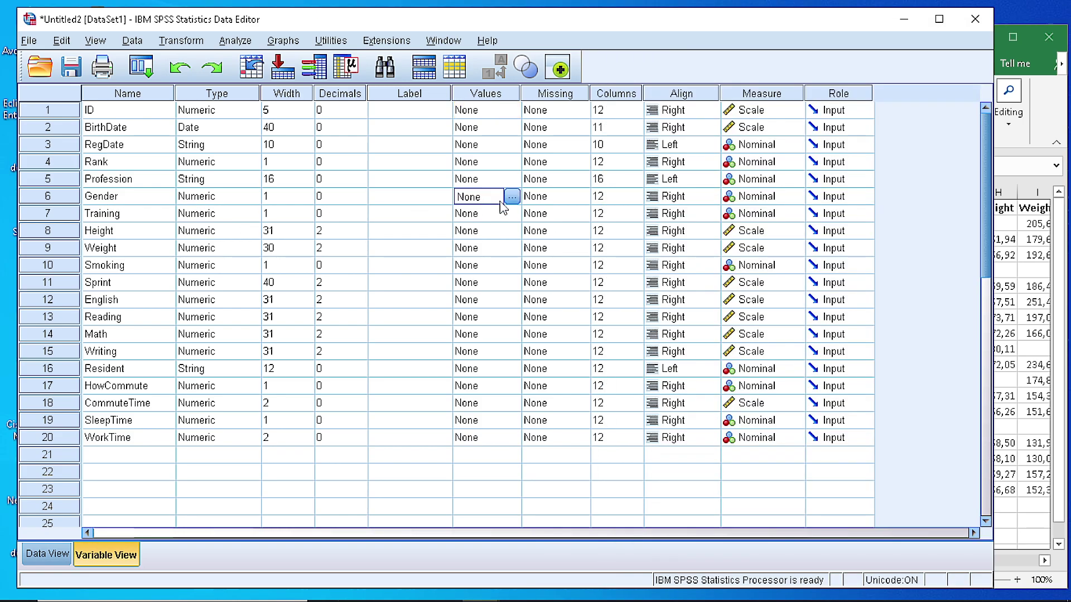
pyautogui.click(511, 198)
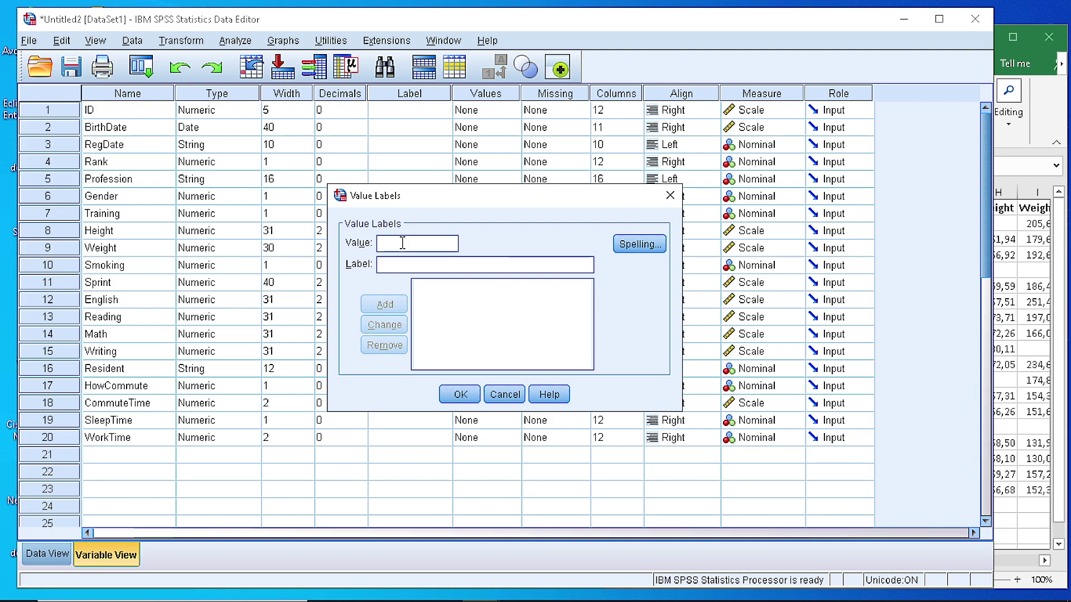
pyautogui.write('0')
pyautogui.write('Male')
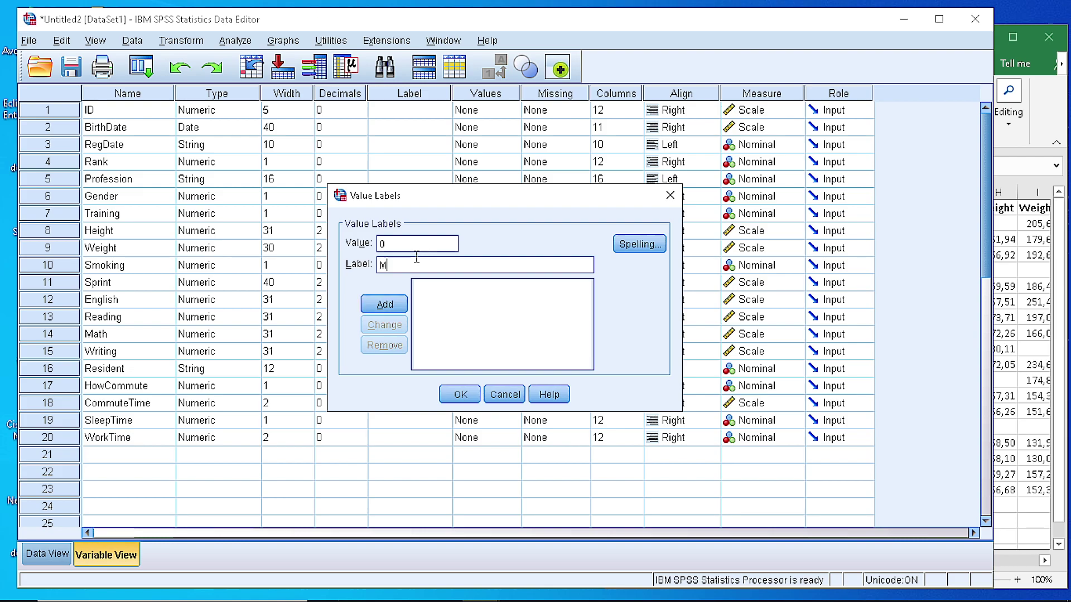
pyautogui.click(385, 304)
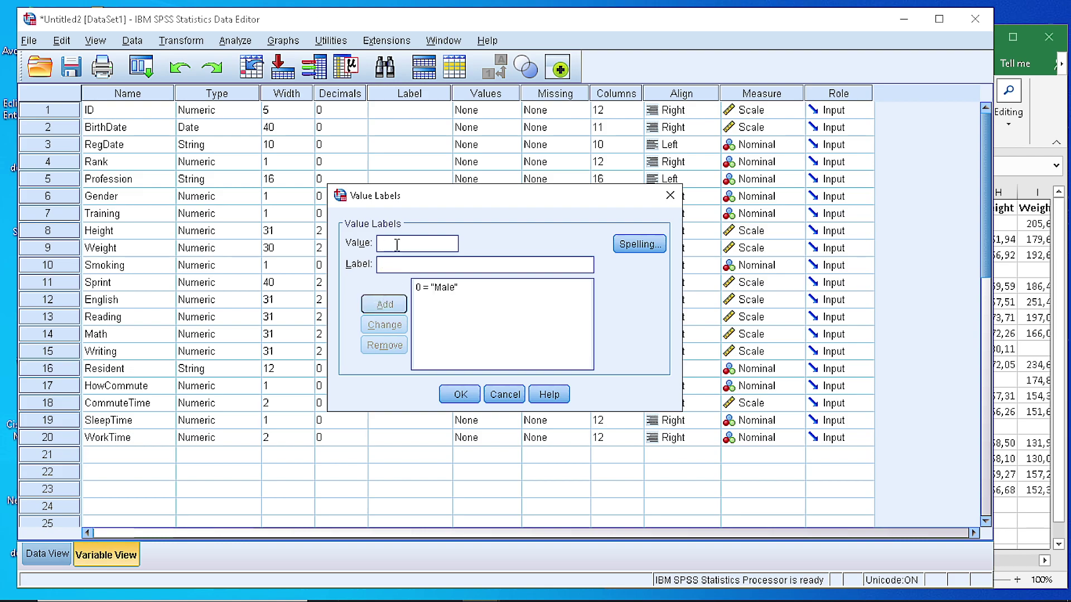
pyautogui.write('Female')
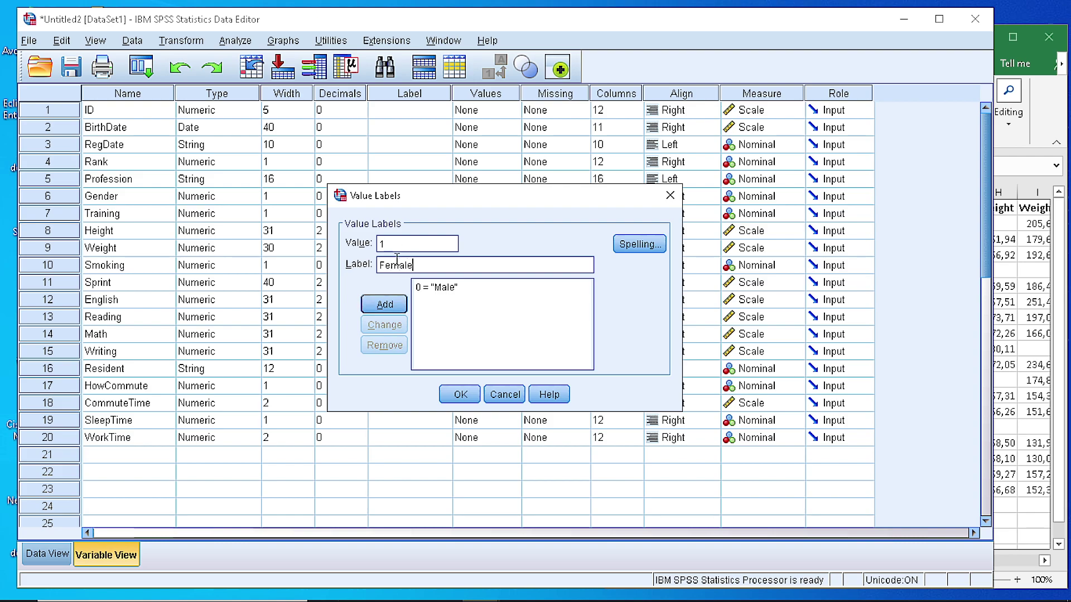
pyautogui.click(384, 304)
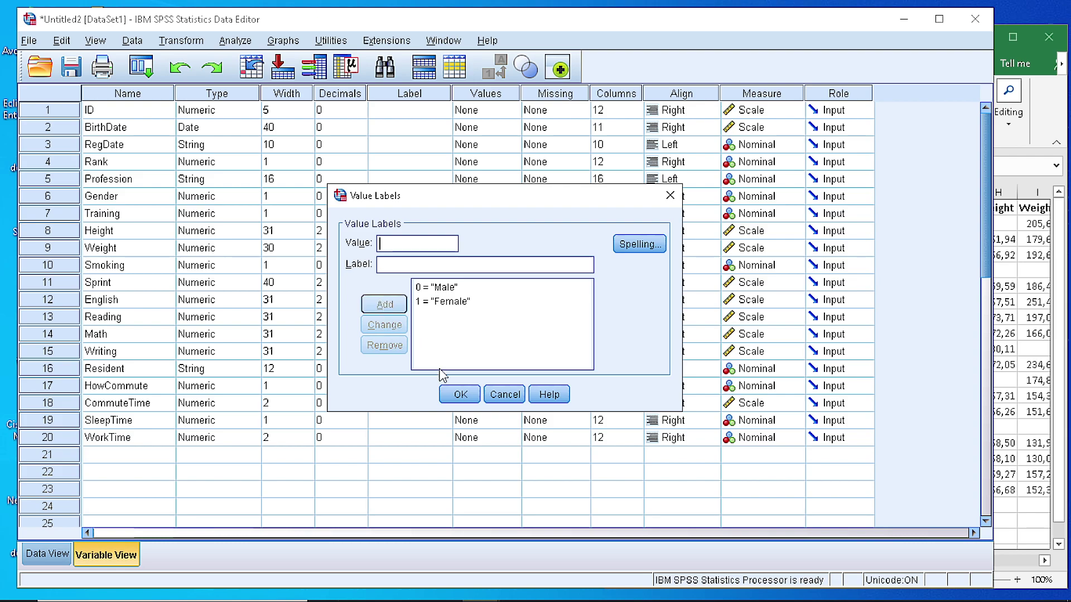
pyautogui.click(460, 395)
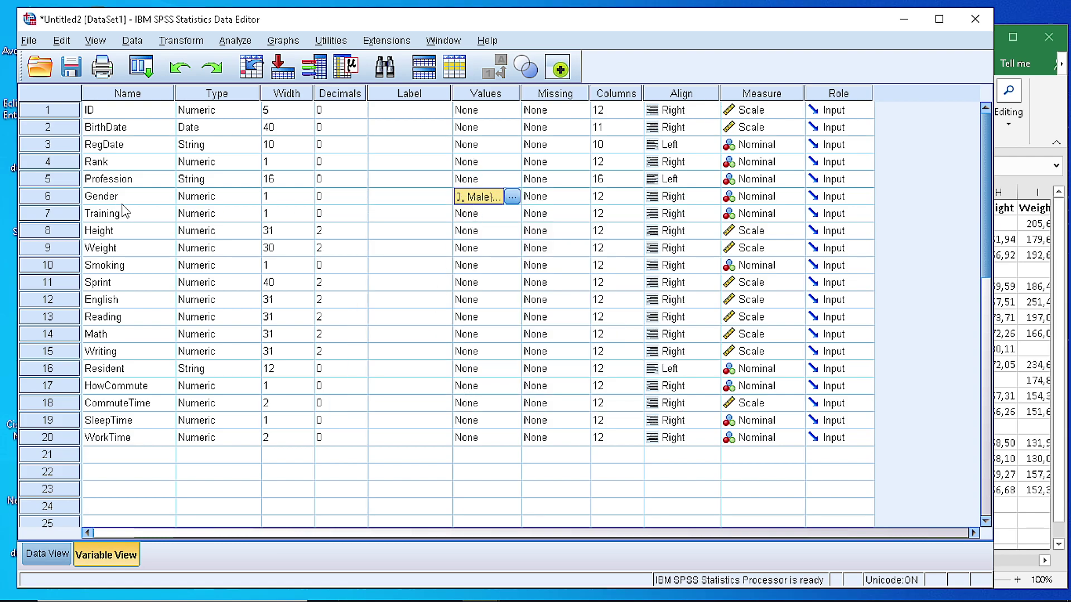
# Turn on value labels in Data View so Gender shows Male/Female, then return to Variable View.
pyautogui.click(44, 552)
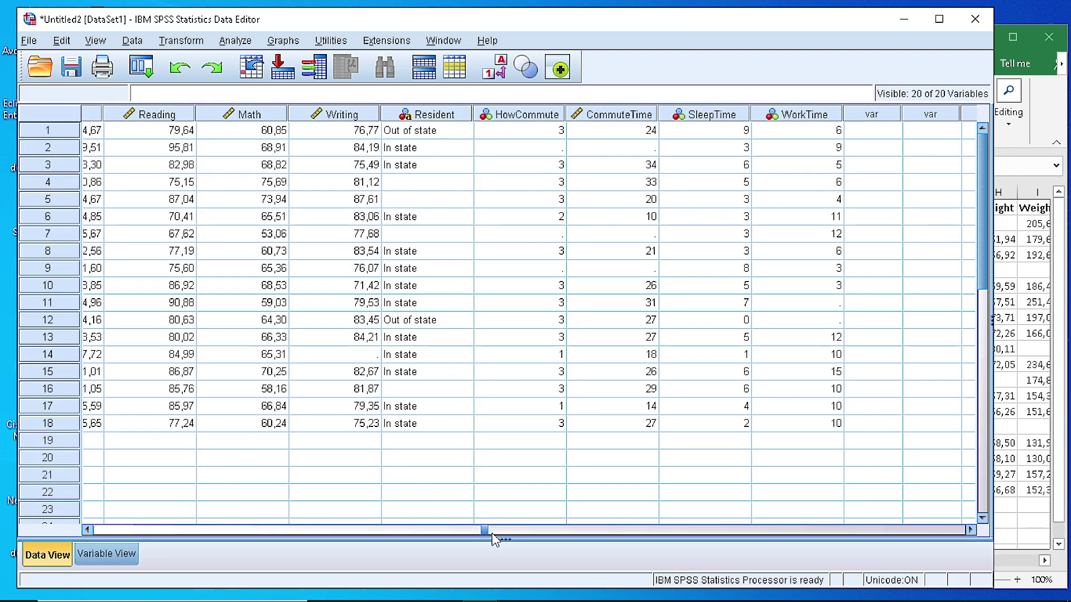
pyautogui.moveTo(484, 529); pyautogui.dragTo(306, 265)
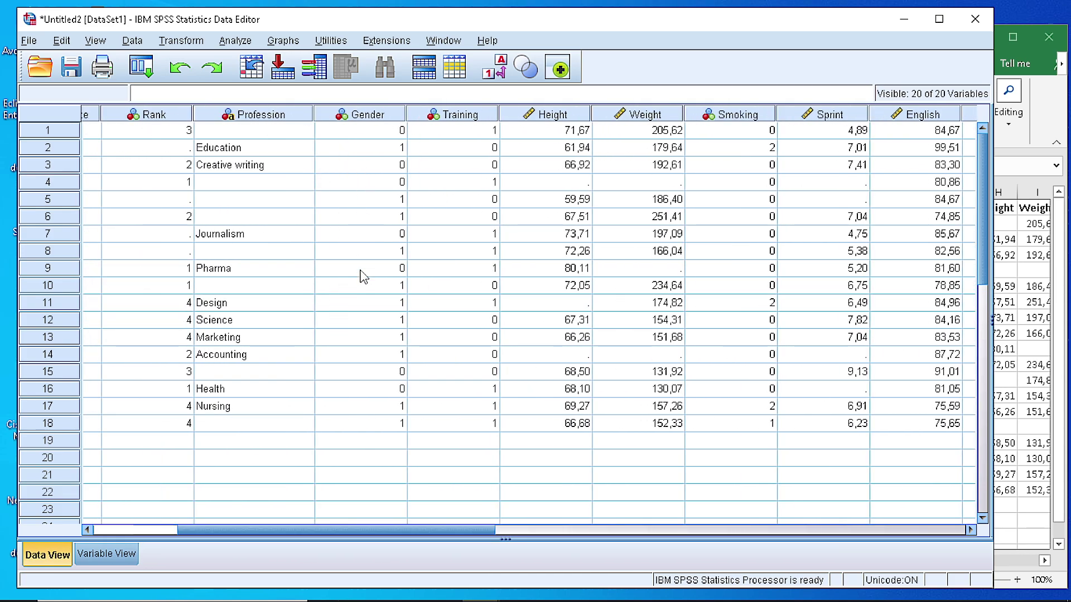
pyautogui.click(492, 73)
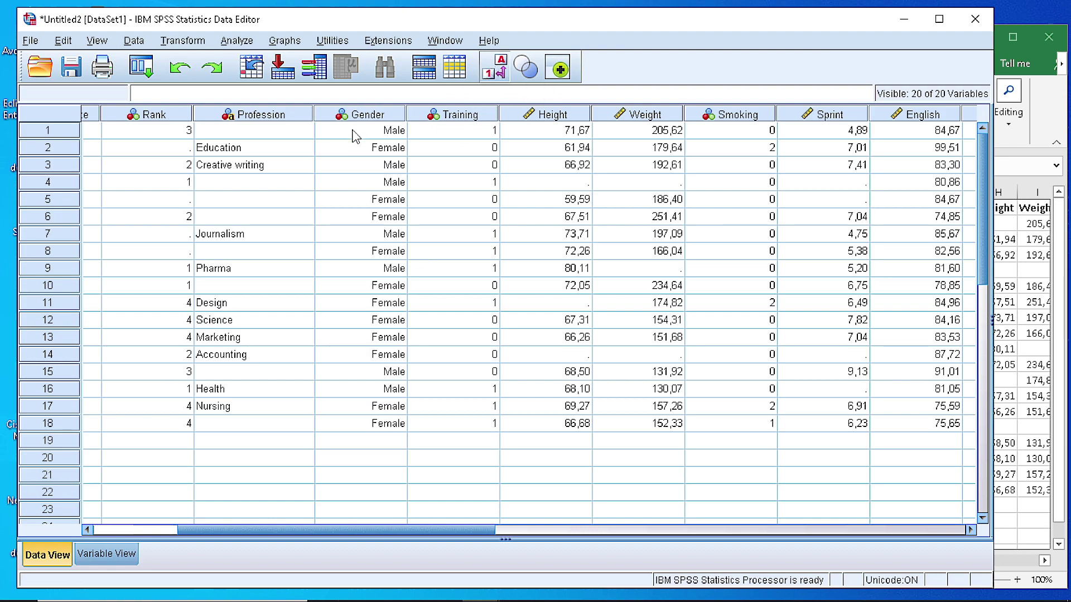
pyautogui.moveTo(357, 122)
pyautogui.click(101, 552)
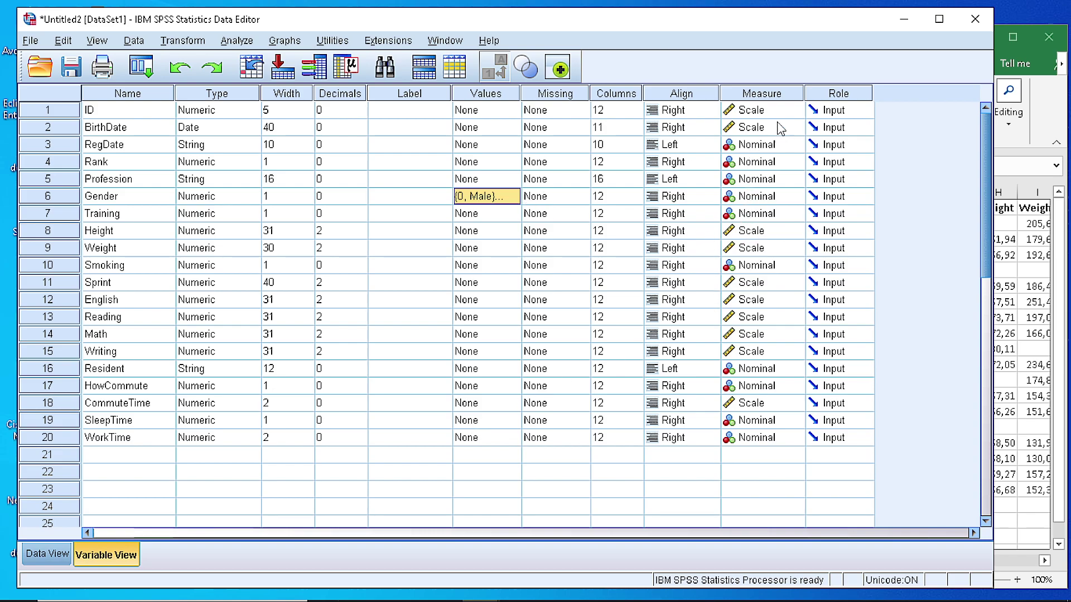
pyautogui.click(547, 111)
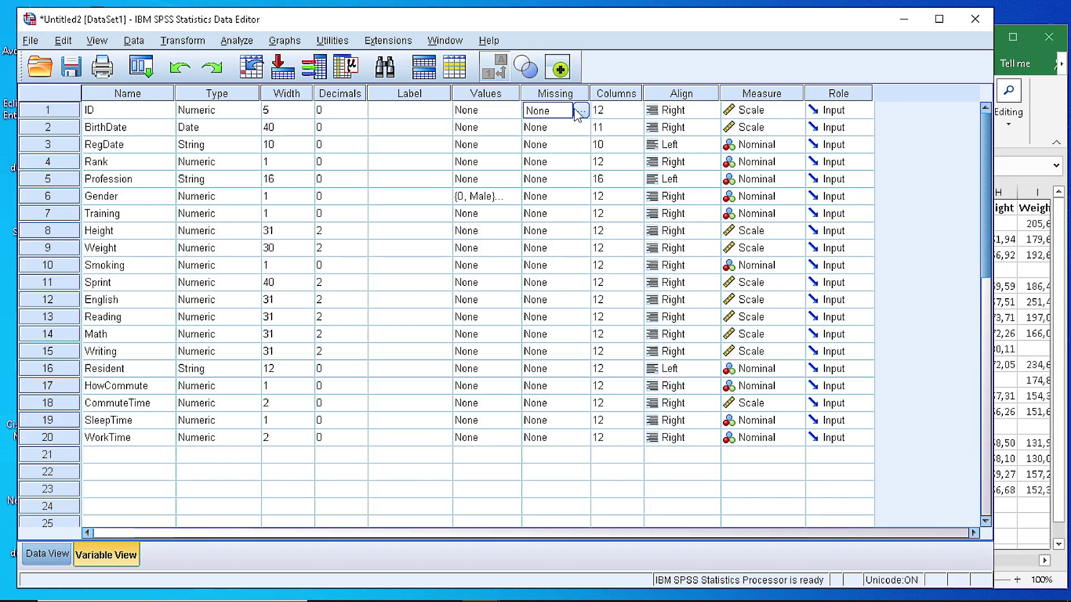
pyautogui.click(1049, 130)
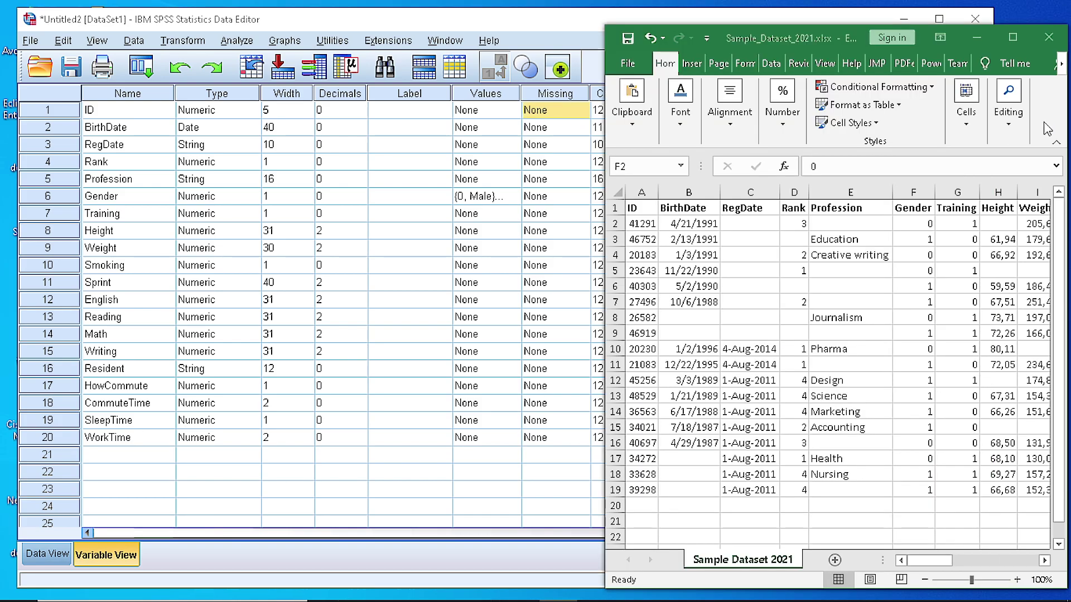
pyautogui.click(746, 225)
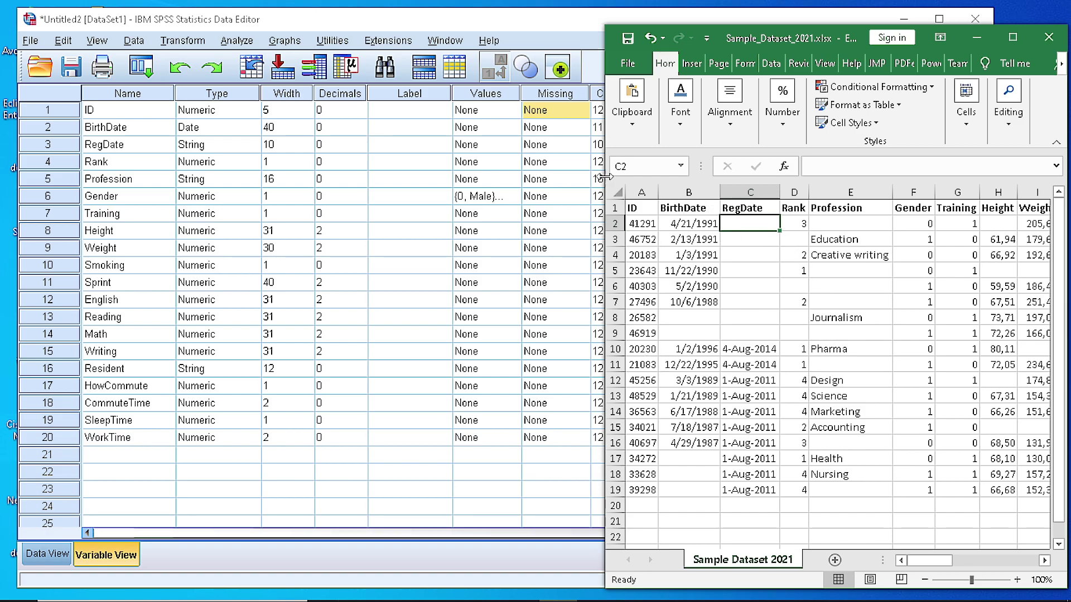
pyautogui.click(549, 22)
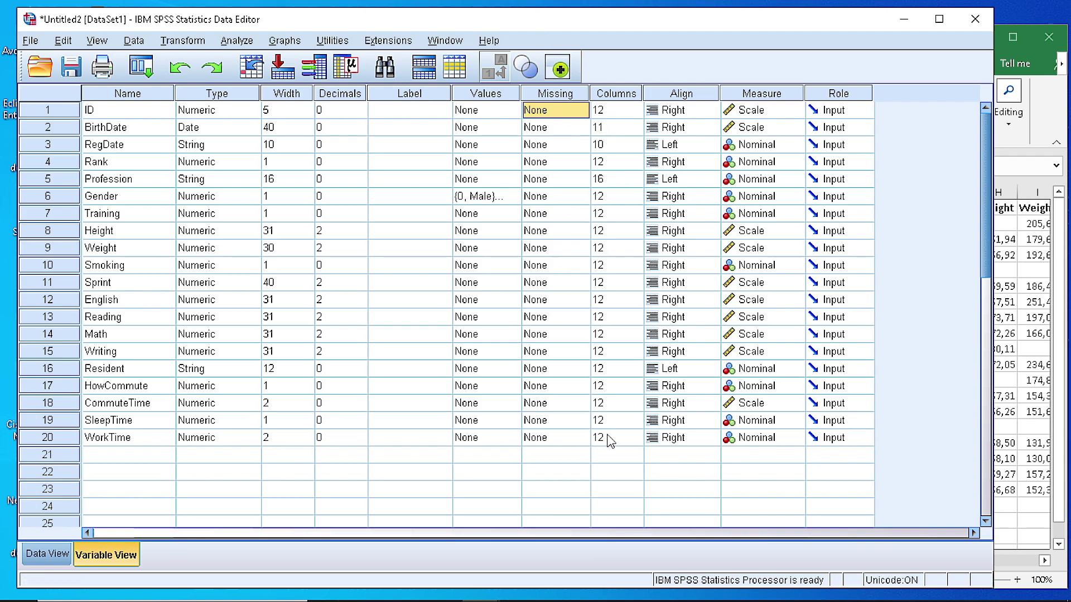
# Narrow the Training, Height, Weight and Smoking columns in Data View.
pyautogui.click(46, 555)
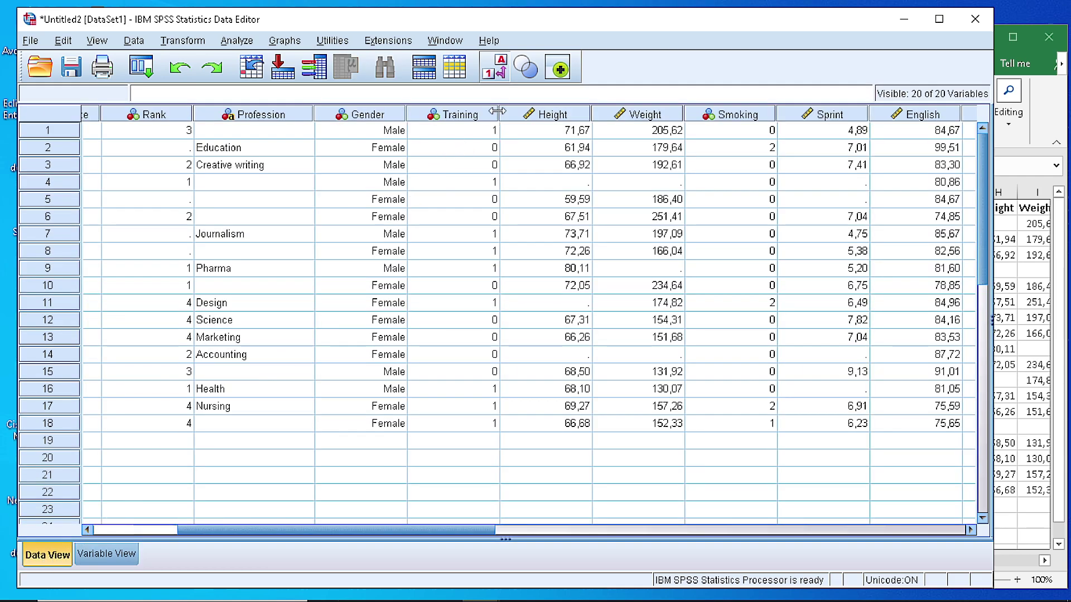
pyautogui.moveTo(498, 111); pyautogui.dragTo(456, 114)
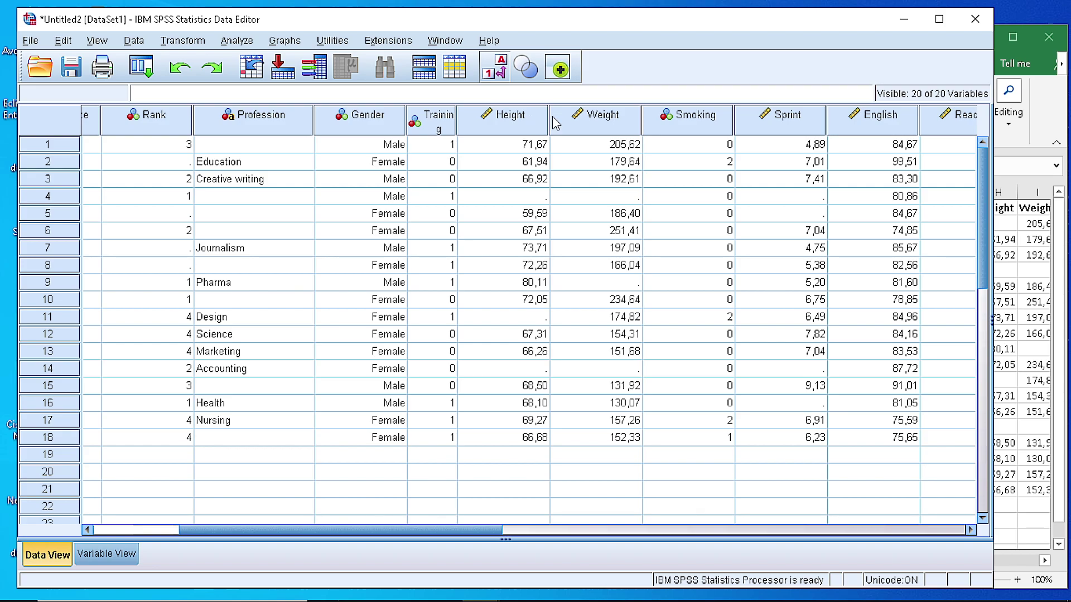
pyautogui.moveTo(547, 118); pyautogui.dragTo(514, 119)
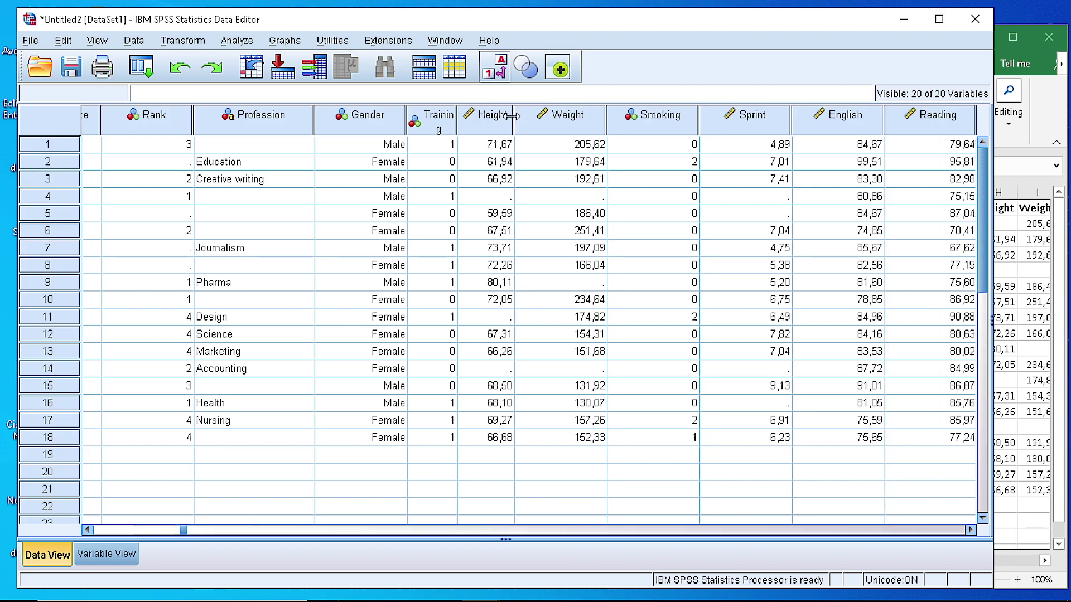
pyautogui.moveTo(604, 117); pyautogui.dragTo(564, 118)
pyautogui.moveTo(656, 121); pyautogui.dragTo(614, 122)
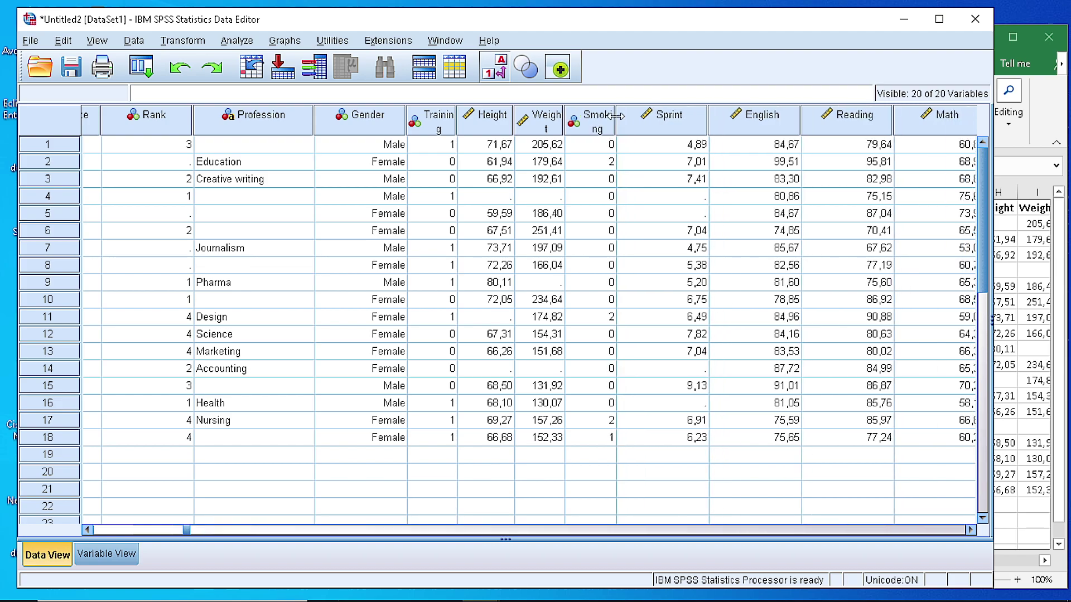
pyautogui.click(125, 554)
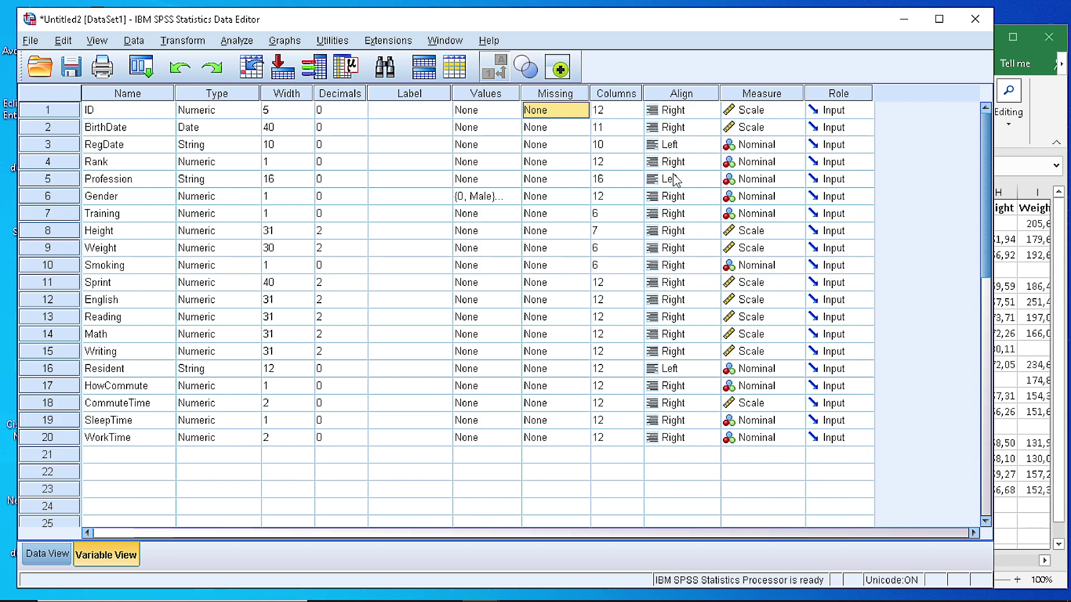
# Keep Sprint's alignment as Right and narrow the Sprint column to width 6.
pyautogui.click(675, 282)
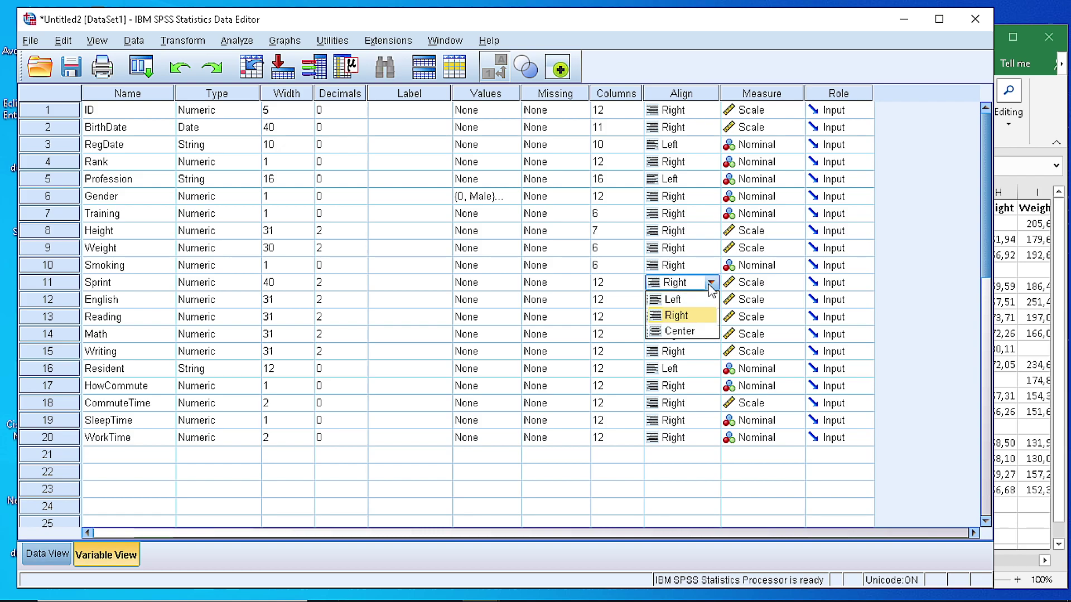
pyautogui.click(669, 78)
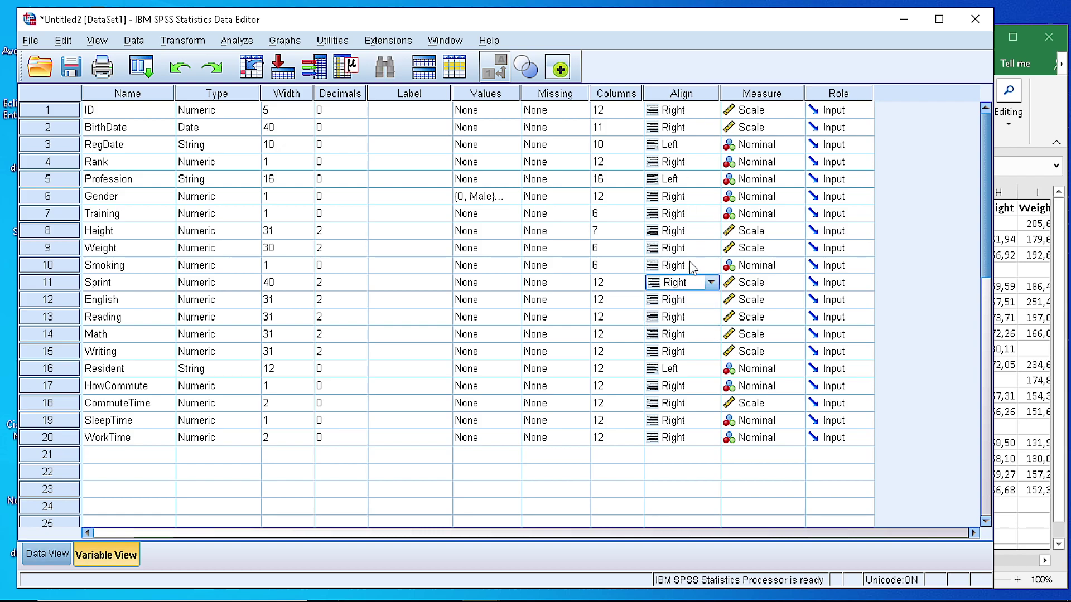
pyautogui.click(45, 552)
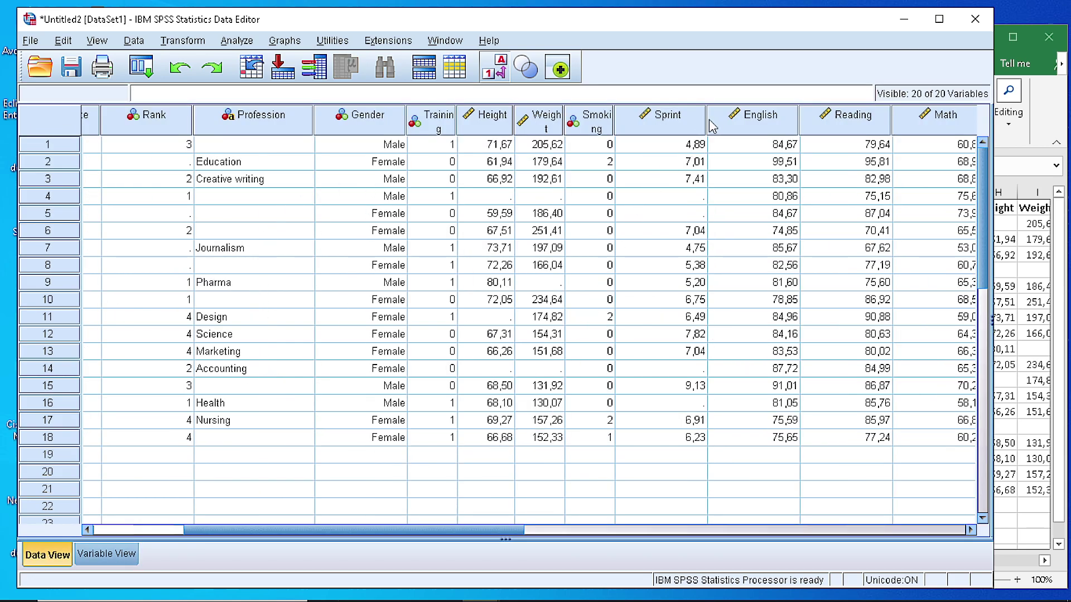
pyautogui.moveTo(707, 120); pyautogui.dragTo(665, 120)
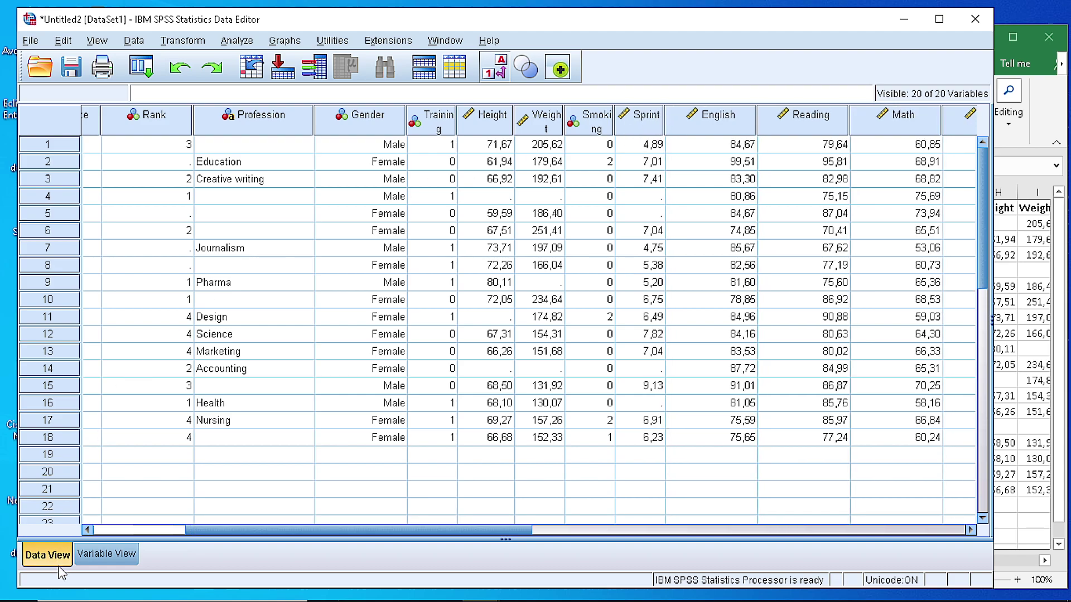
pyautogui.click(106, 554)
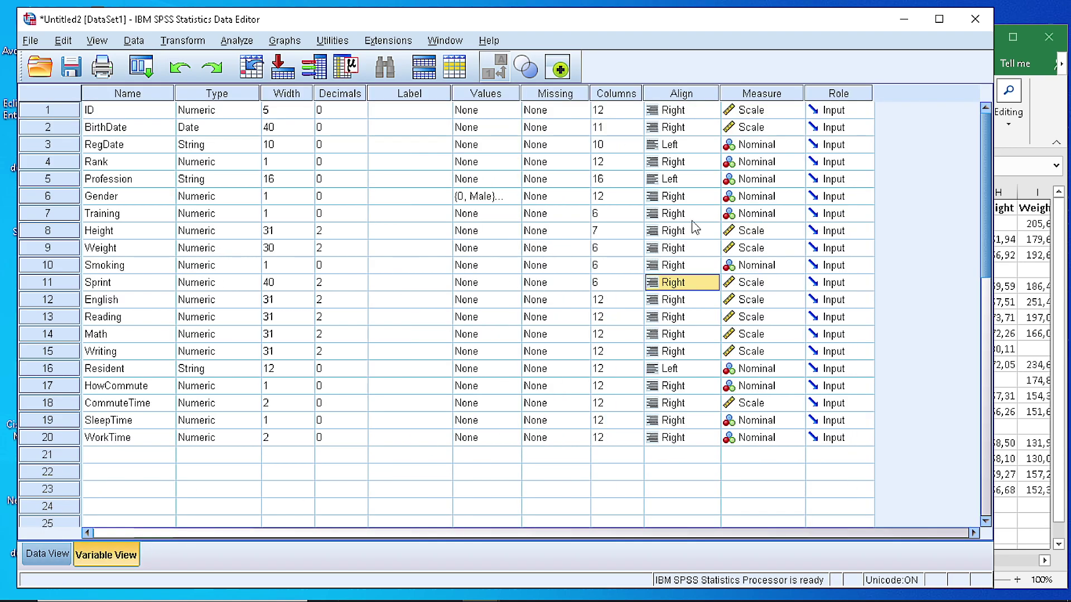
pyautogui.click(766, 116)
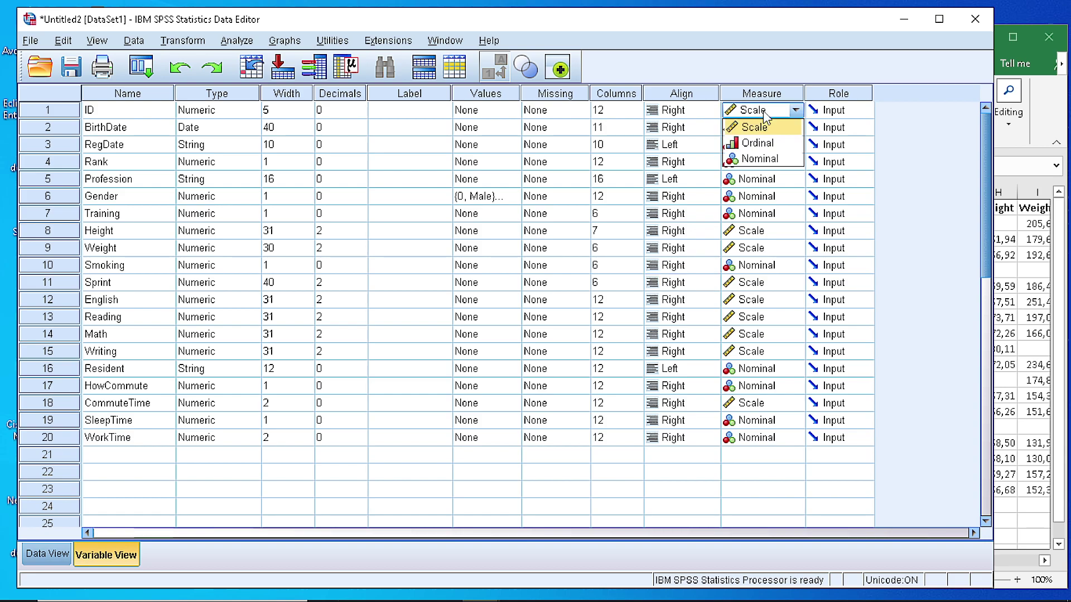
pyautogui.click(759, 113)
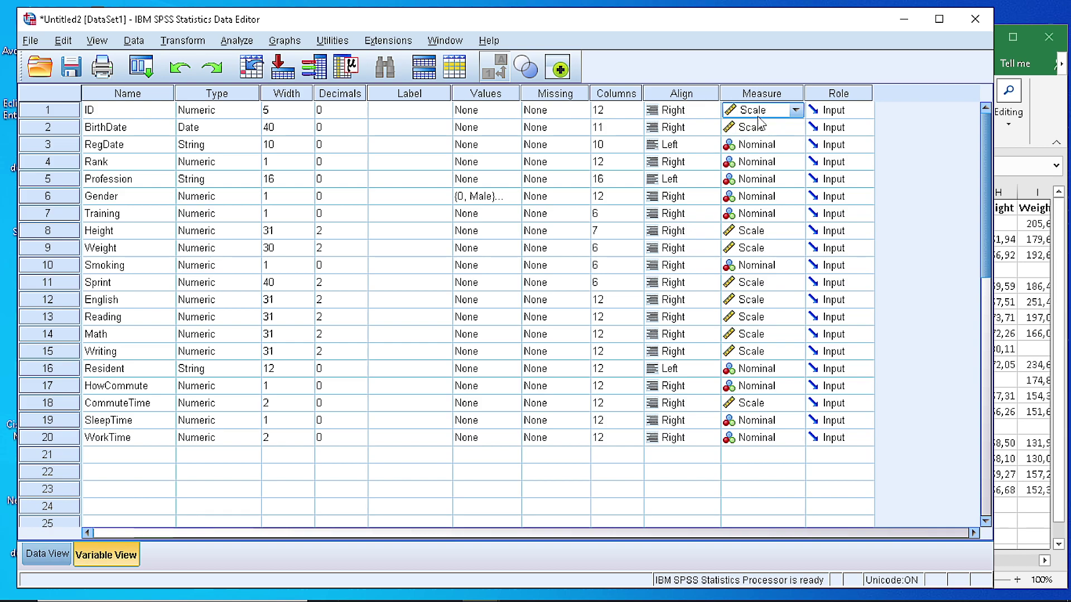
pyautogui.click(761, 146)
pyautogui.click(762, 147)
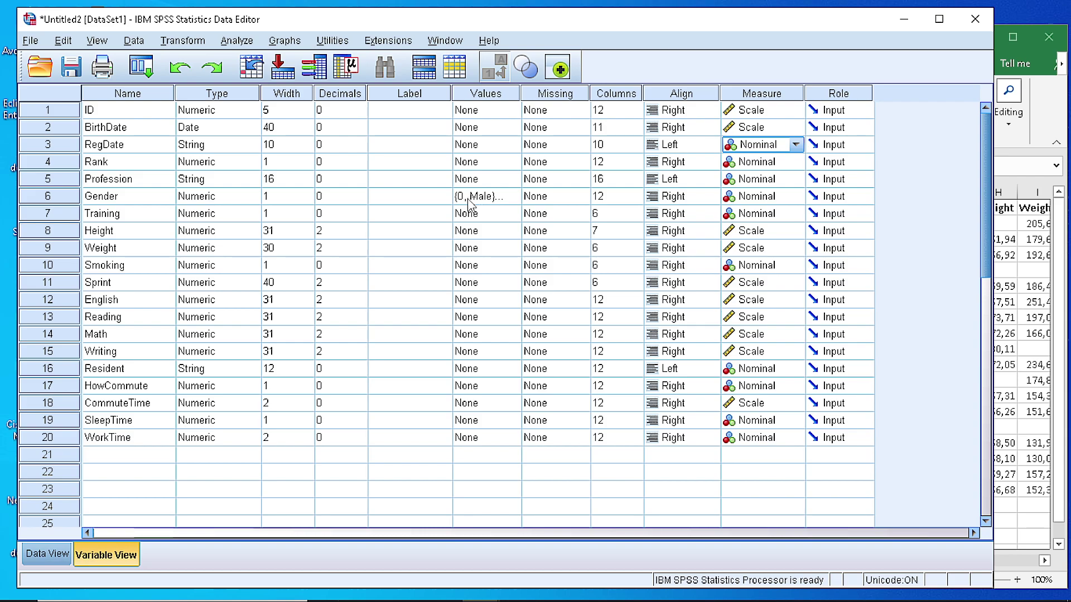
pyautogui.click(753, 200)
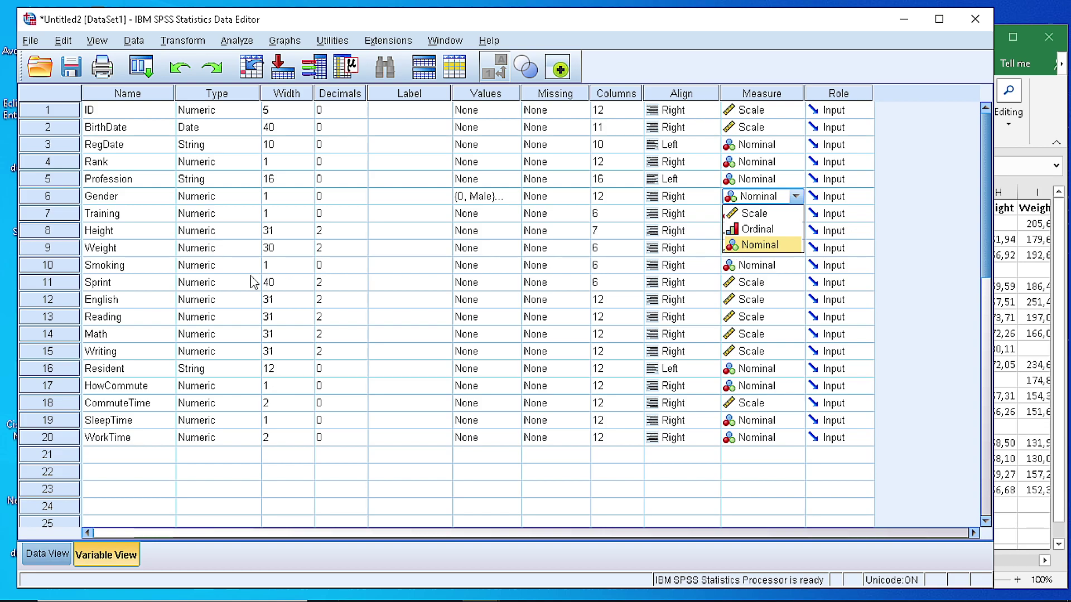
pyautogui.click(747, 457)
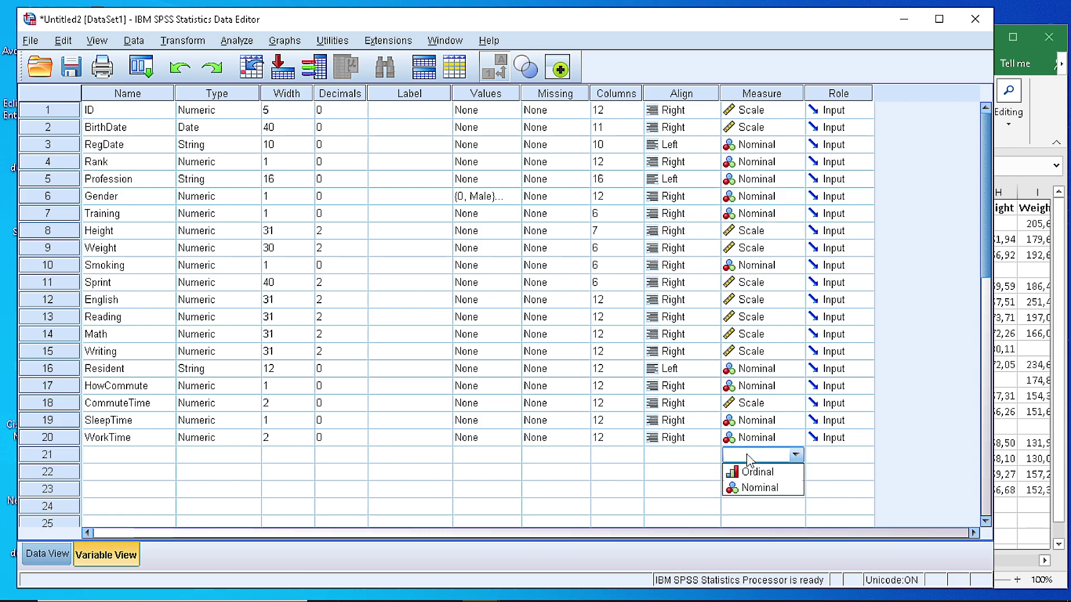
pyautogui.click(772, 452)
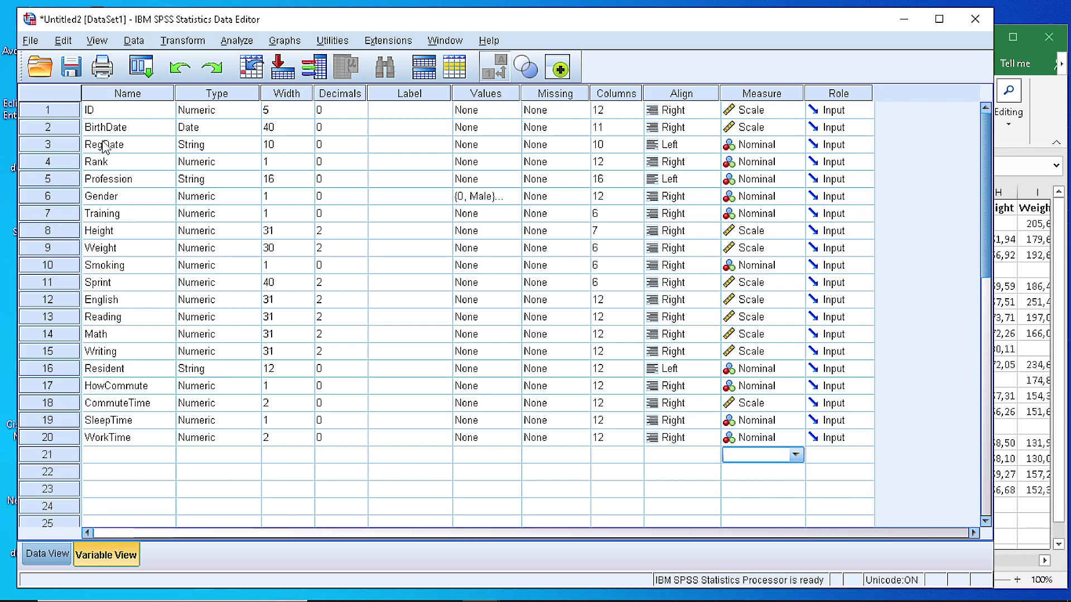
pyautogui.click(129, 134)
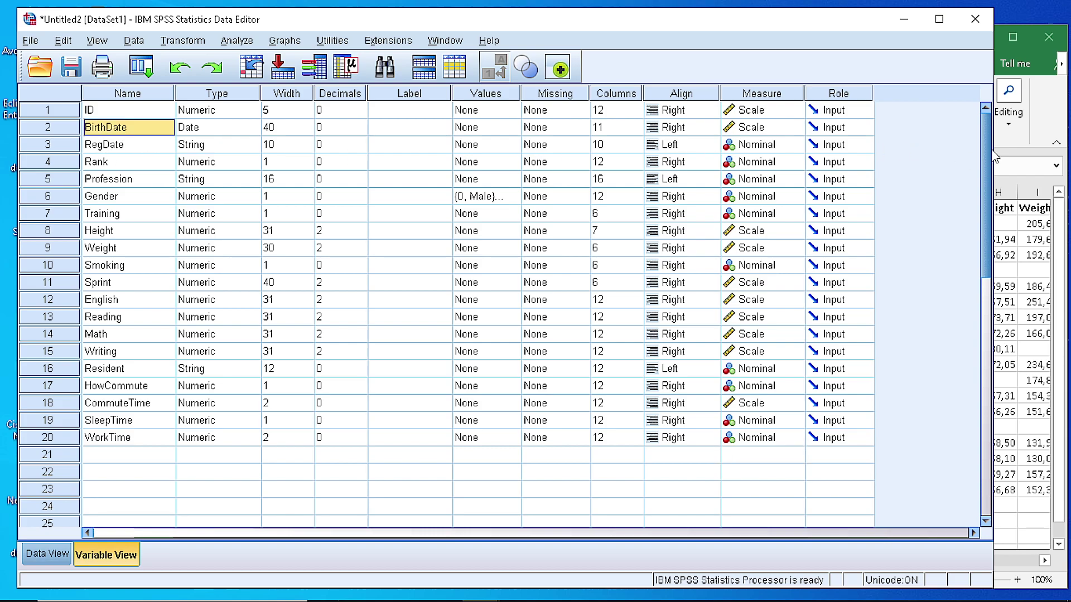
pyautogui.click(1038, 117)
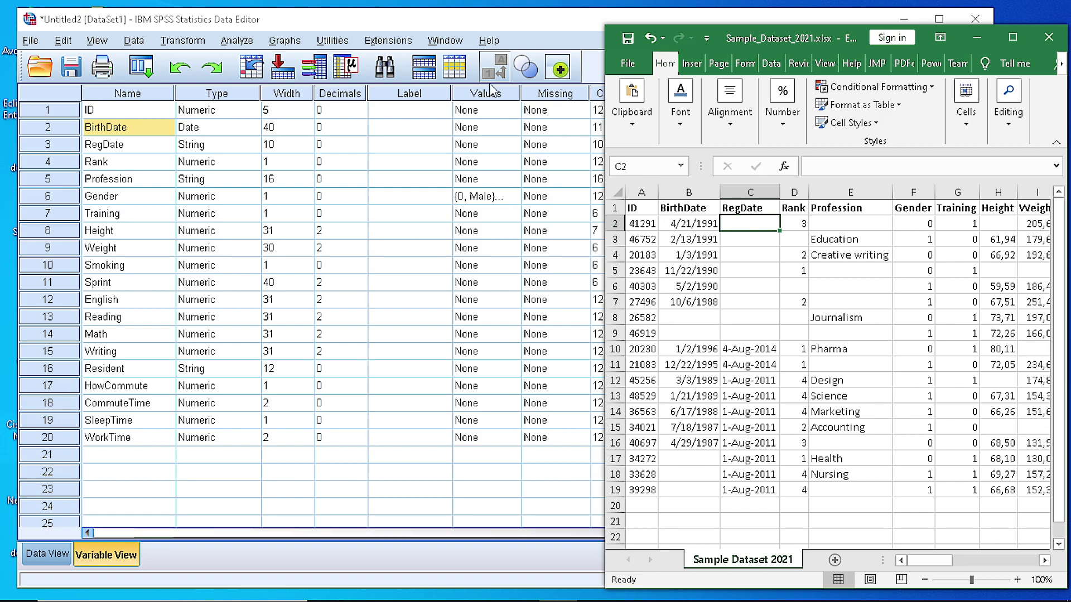
pyautogui.click(530, 25)
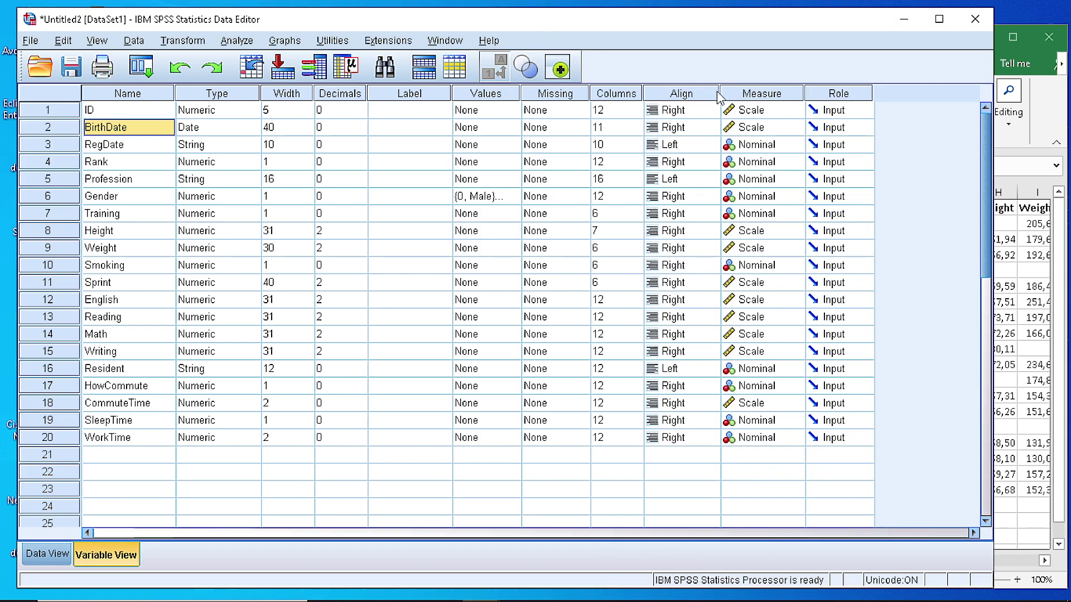
pyautogui.click(768, 130)
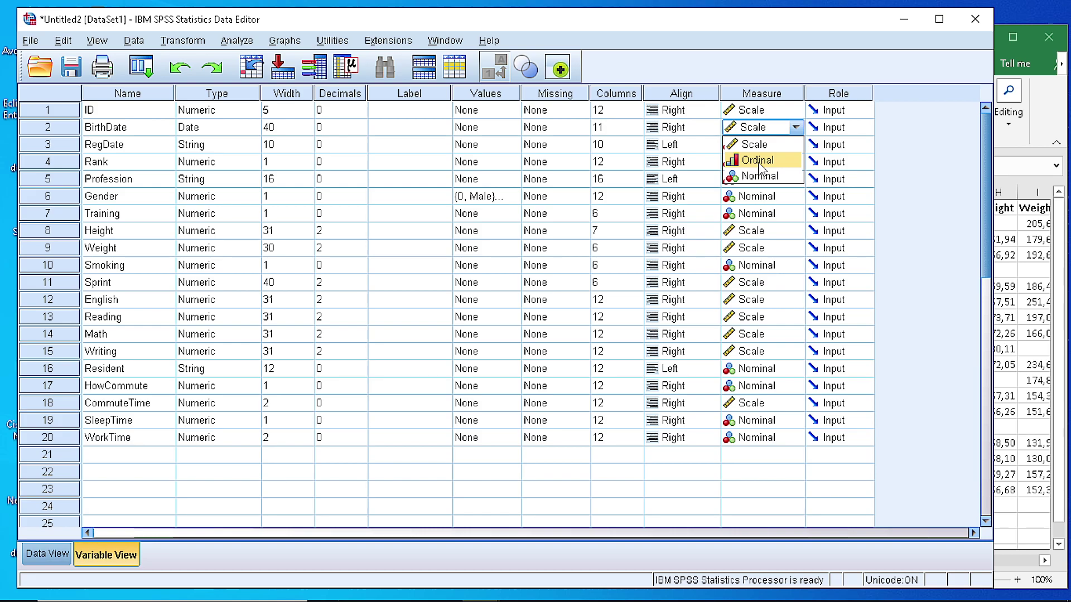
pyautogui.click(1048, 98)
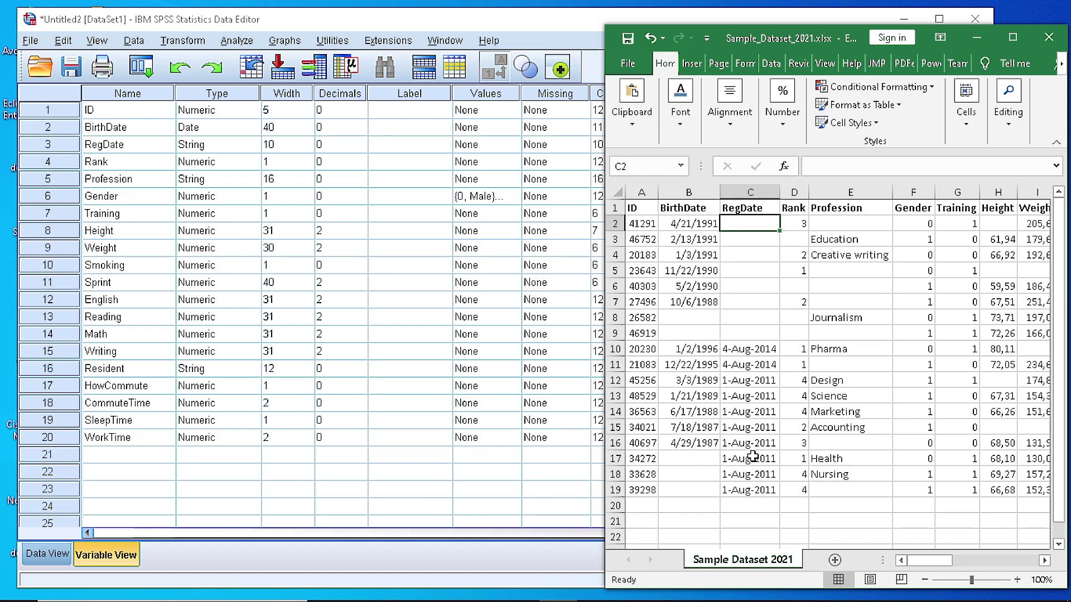
pyautogui.click(211, 147)
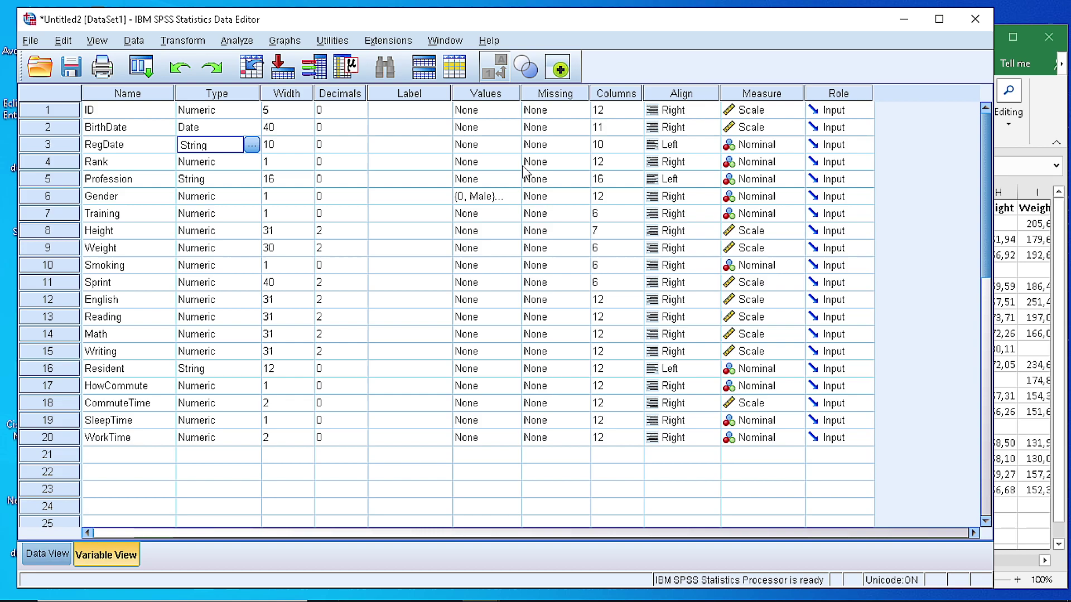
pyautogui.click(199, 167)
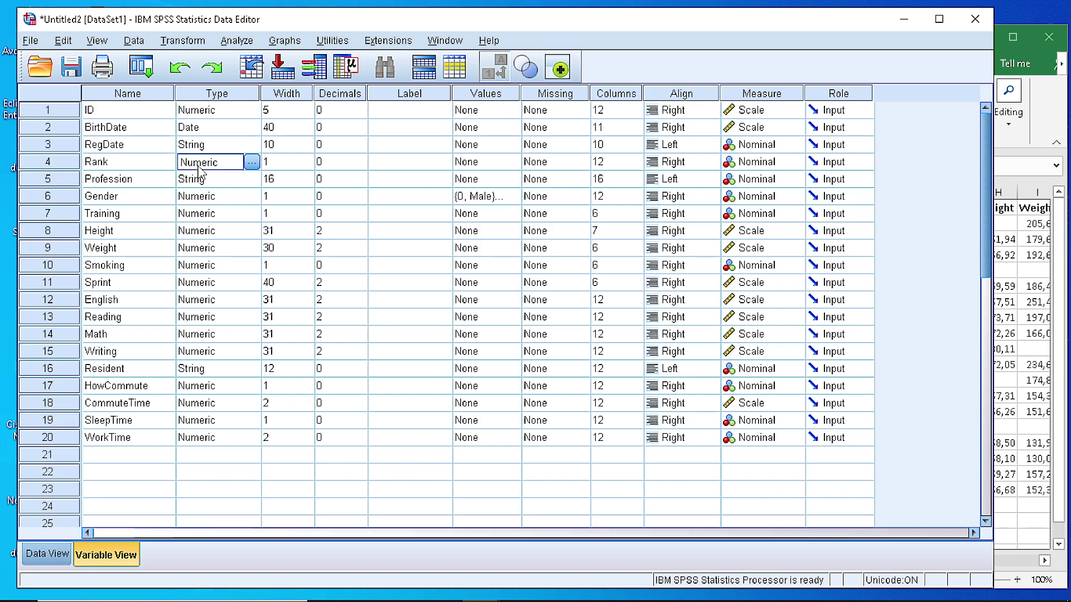
pyautogui.click(755, 167)
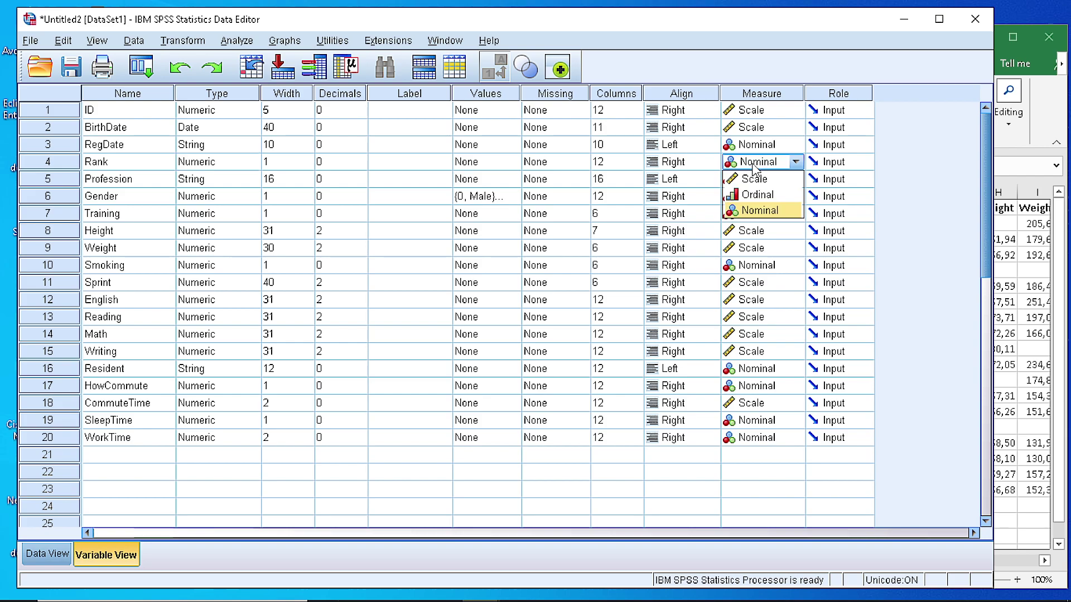
pyautogui.click(1038, 117)
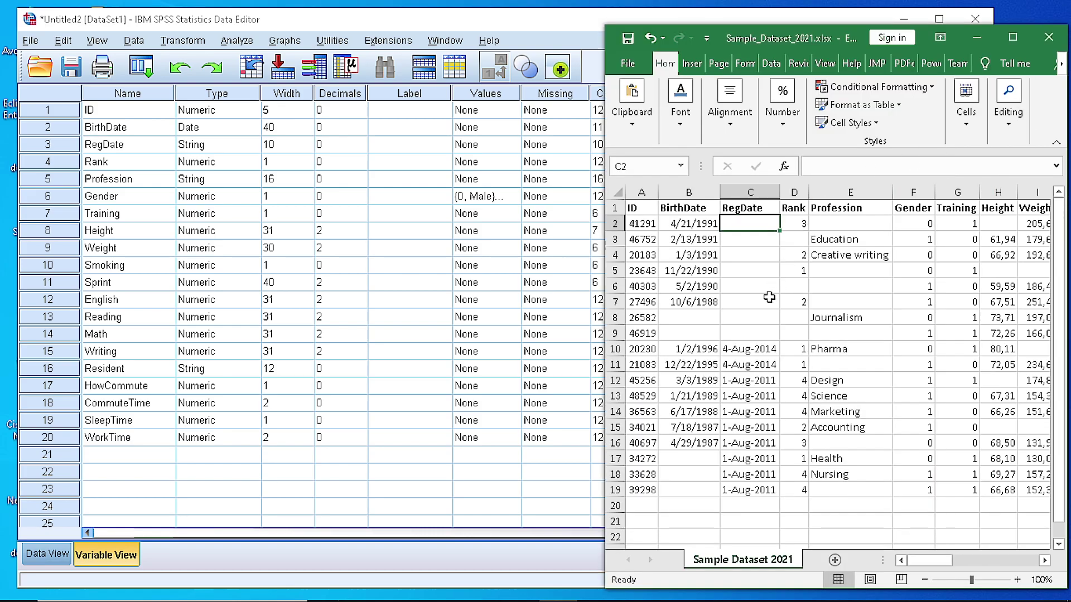
pyautogui.click(795, 351)
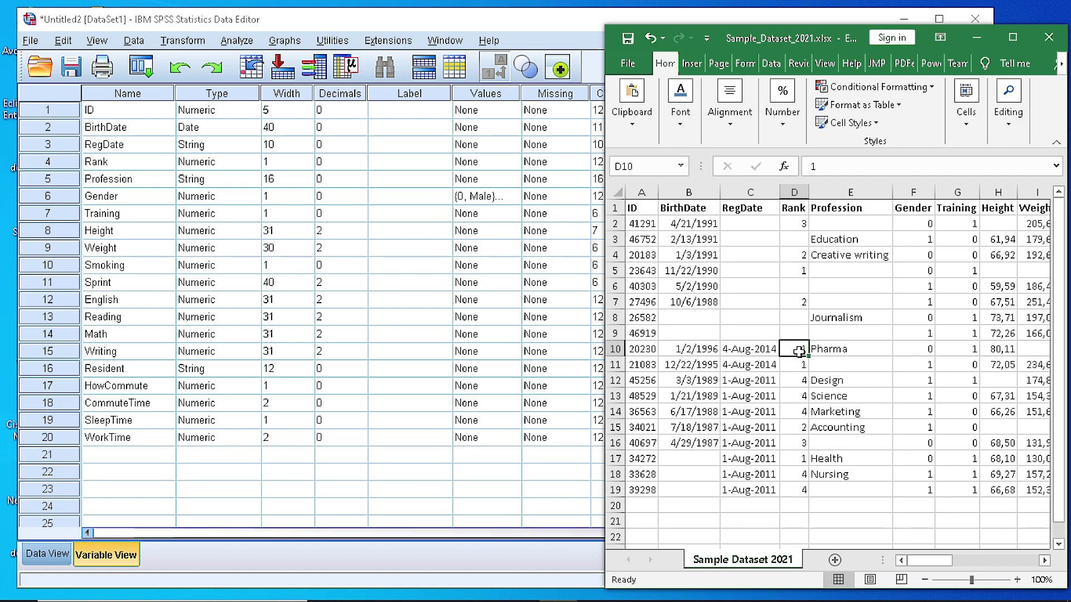
pyautogui.click(489, 165)
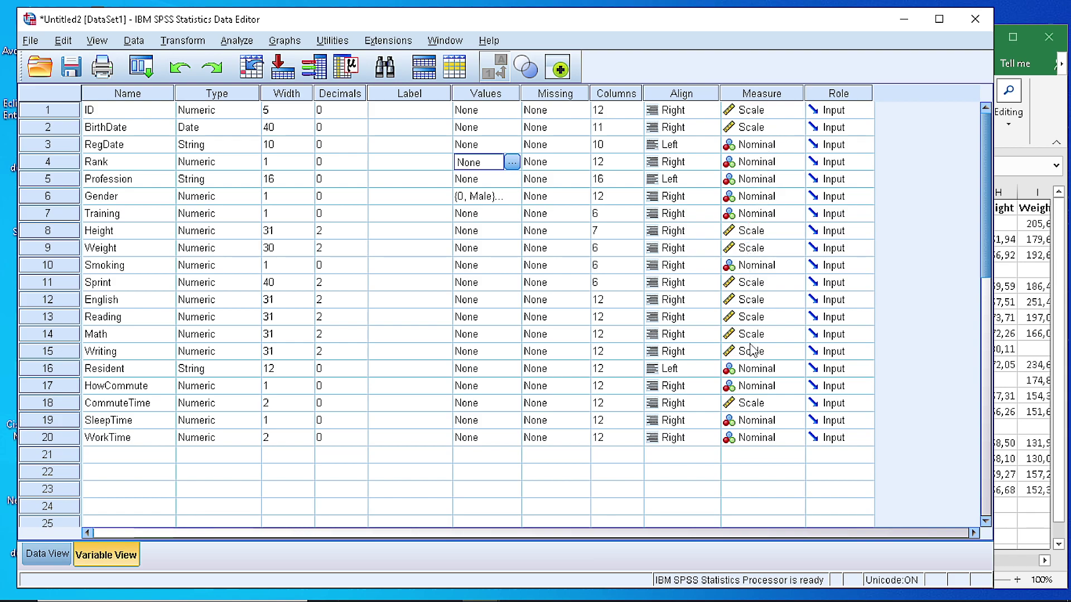
pyautogui.click(1064, 109)
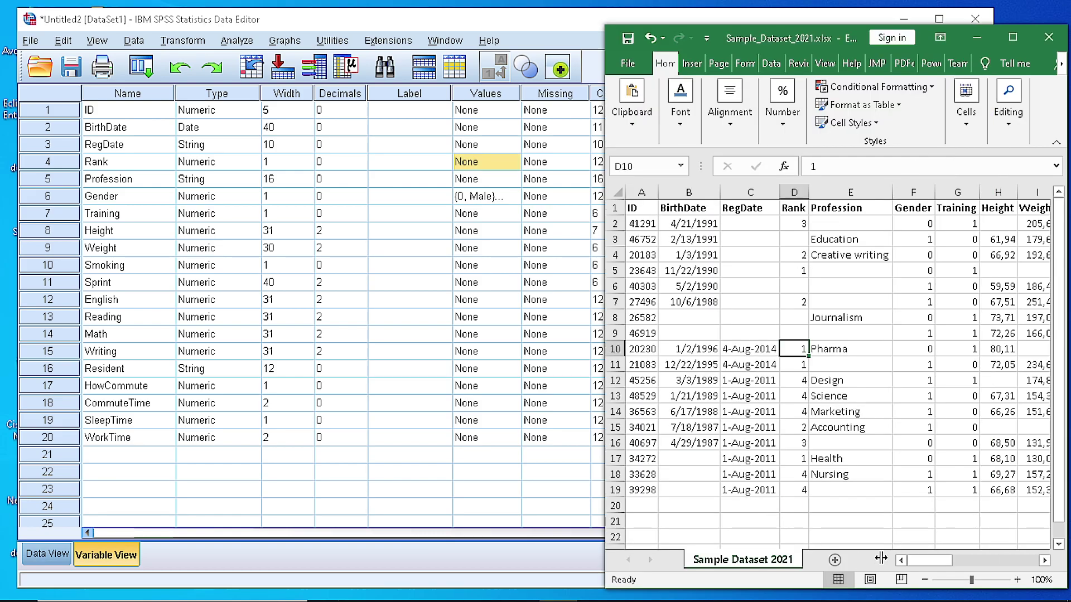
pyautogui.moveTo(923, 560); pyautogui.dragTo(955, 560)
# Confirm ID's Role stays Input, check Excel's last columns, and bring SPSS back to front.
pyautogui.click(557, 284)
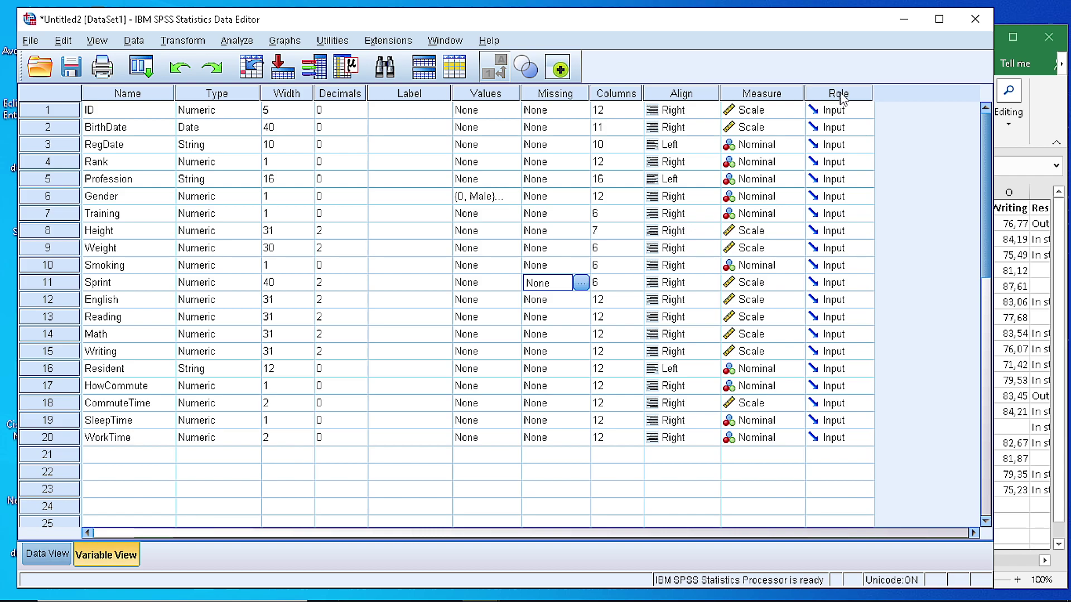
pyautogui.click(843, 112)
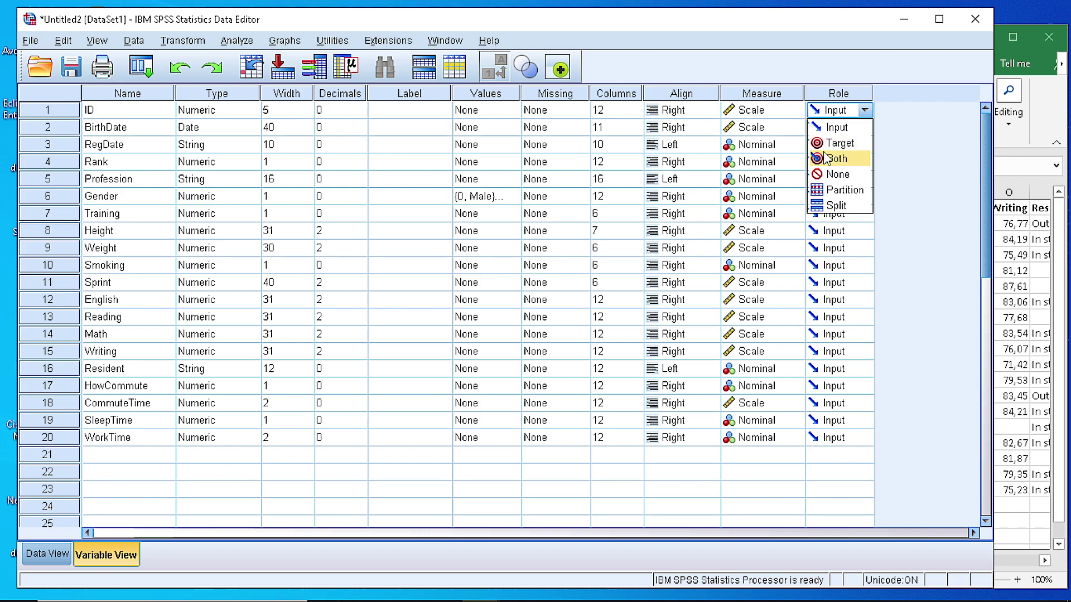
pyautogui.click(888, 69)
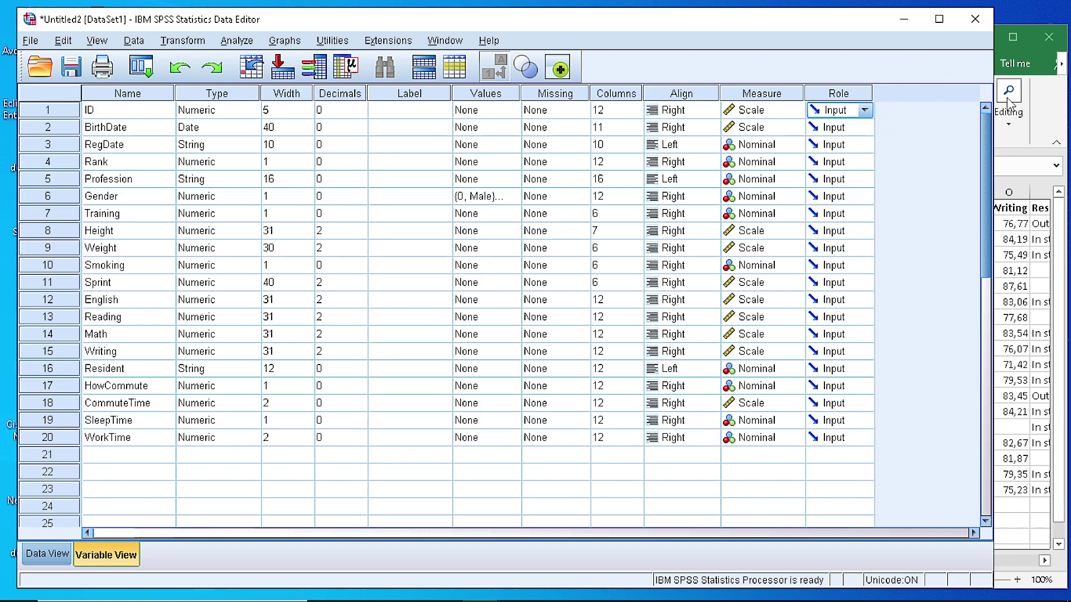
pyautogui.click(1038, 104)
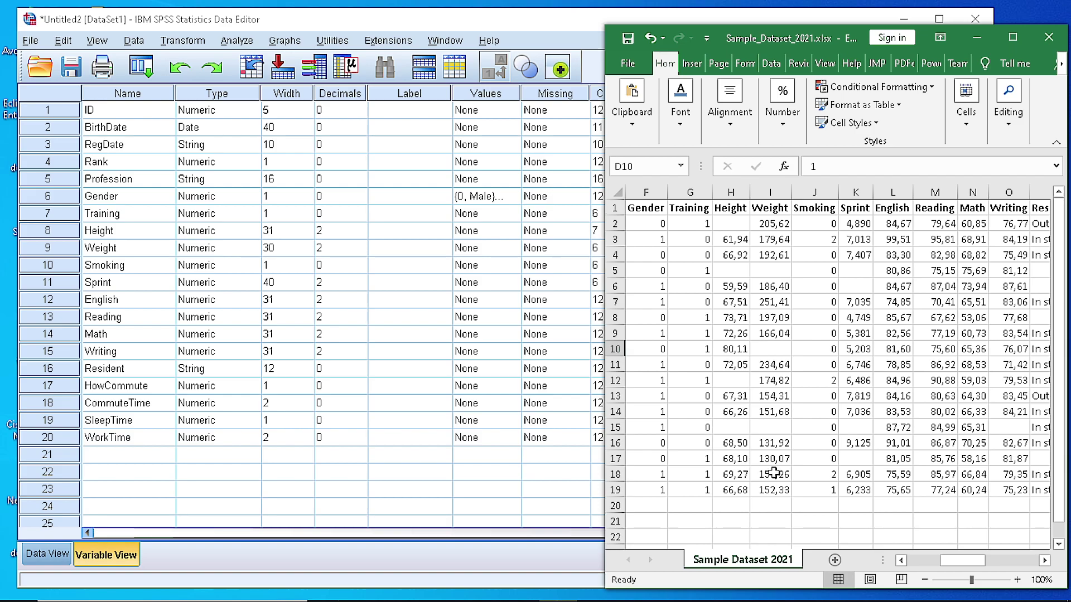
pyautogui.moveTo(941, 557); pyautogui.dragTo(1026, 549)
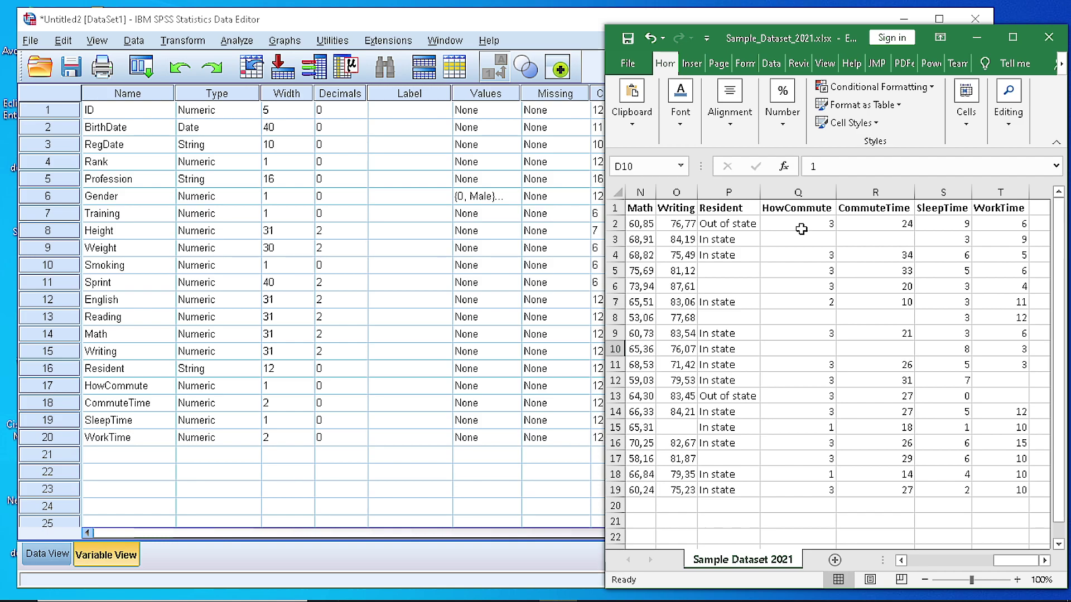
pyautogui.click(597, 50)
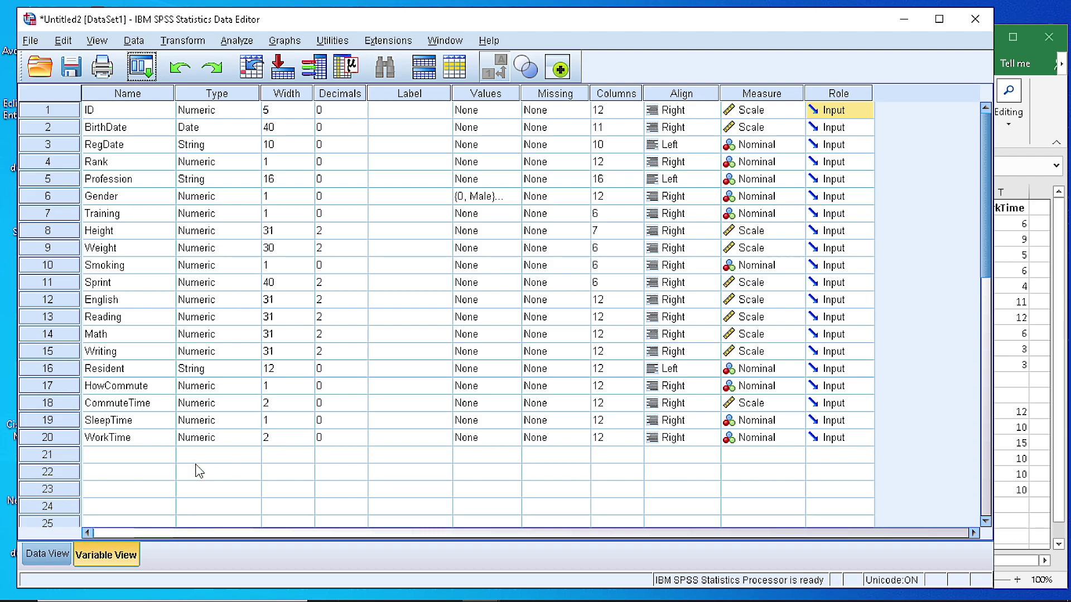
# Scroll Data View back to the ID column and check row 19's empty ID, BirthDate, RegDate and Rank cells.
pyautogui.click(32, 556)
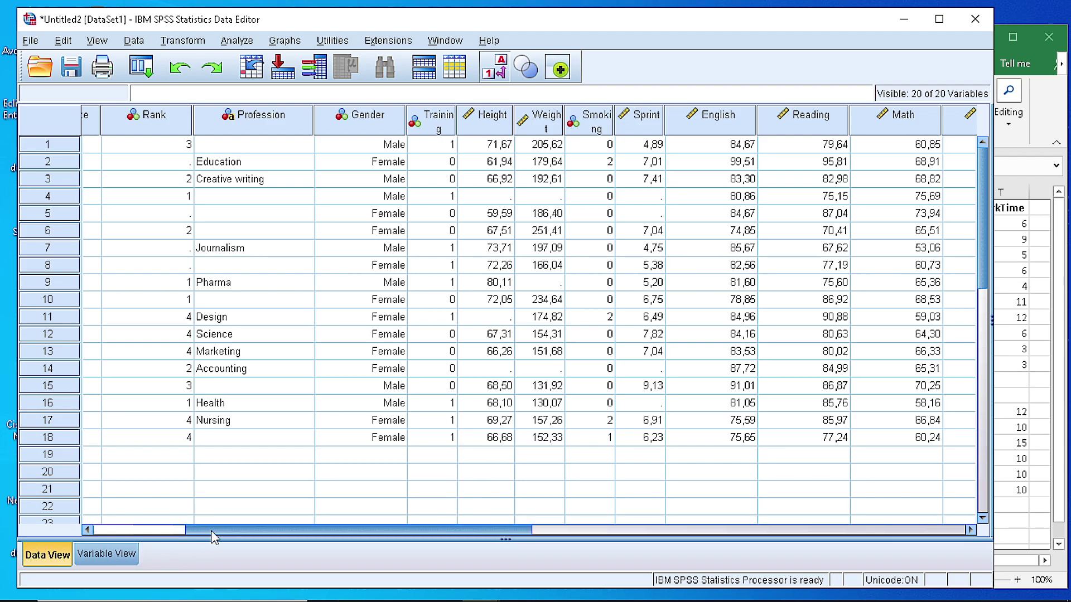
pyautogui.moveTo(212, 530); pyautogui.dragTo(96, 530)
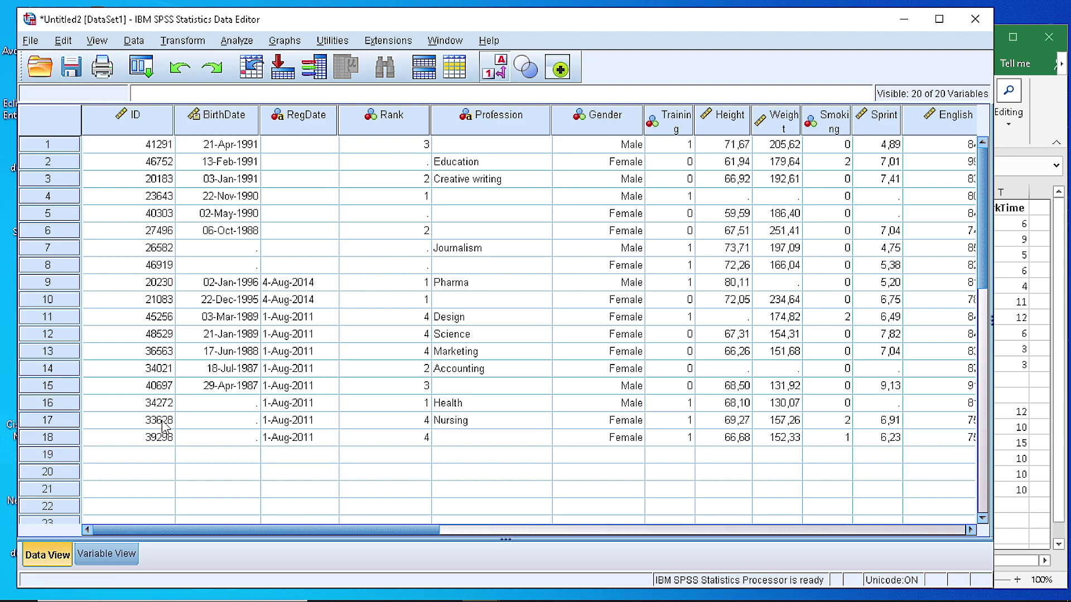
pyautogui.click(147, 460)
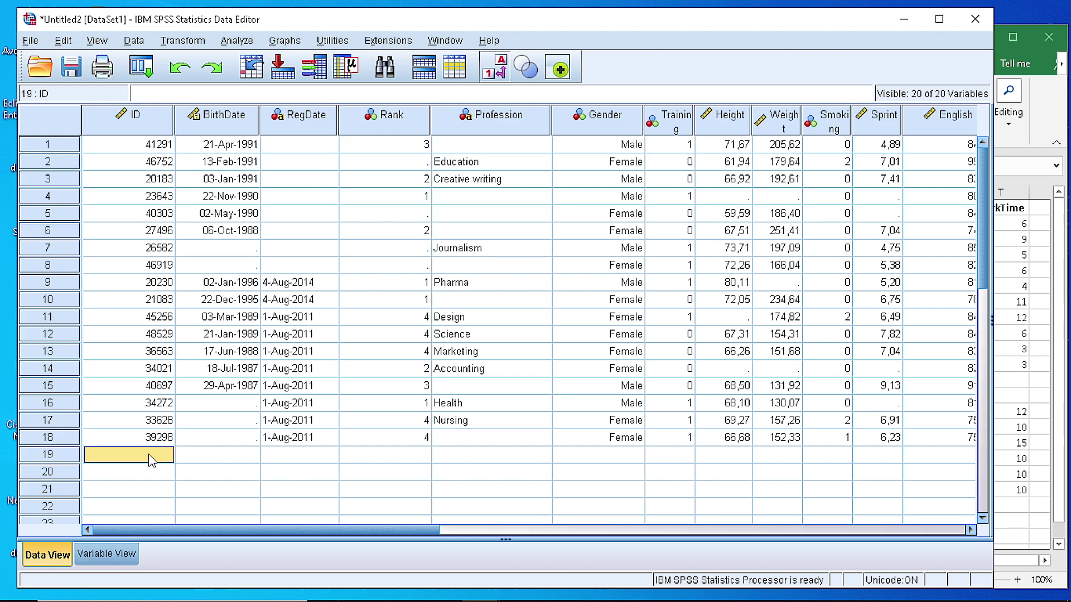
pyautogui.click(192, 460)
pyautogui.click(310, 463)
pyautogui.click(383, 466)
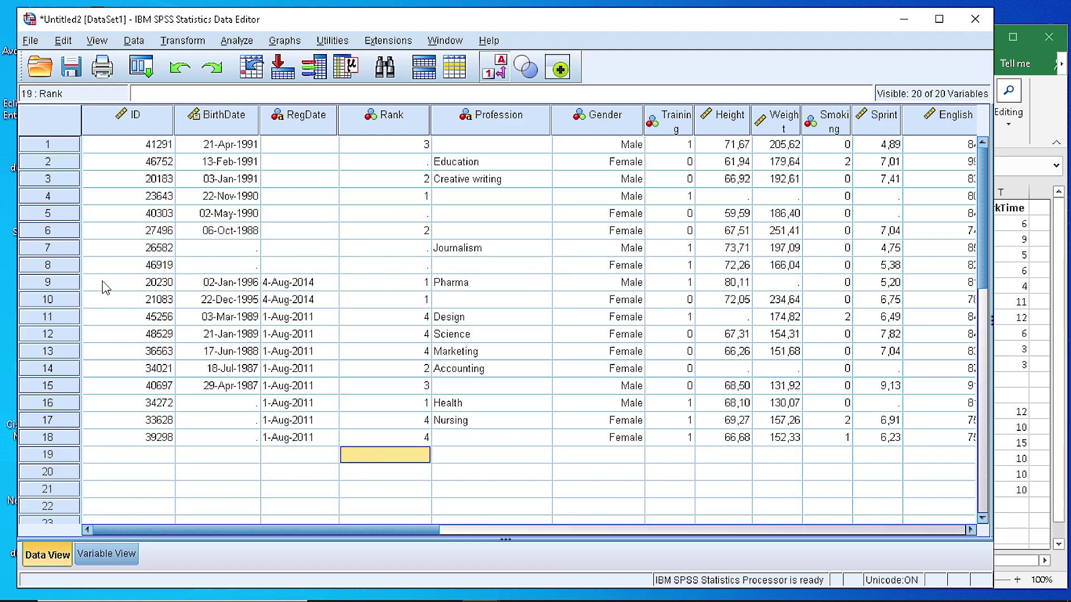
pyautogui.click(51, 249)
# Insert an empty case at row 4, shifting cases 4–18 down to rows 5–19.
pyautogui.rightClick(52, 254)
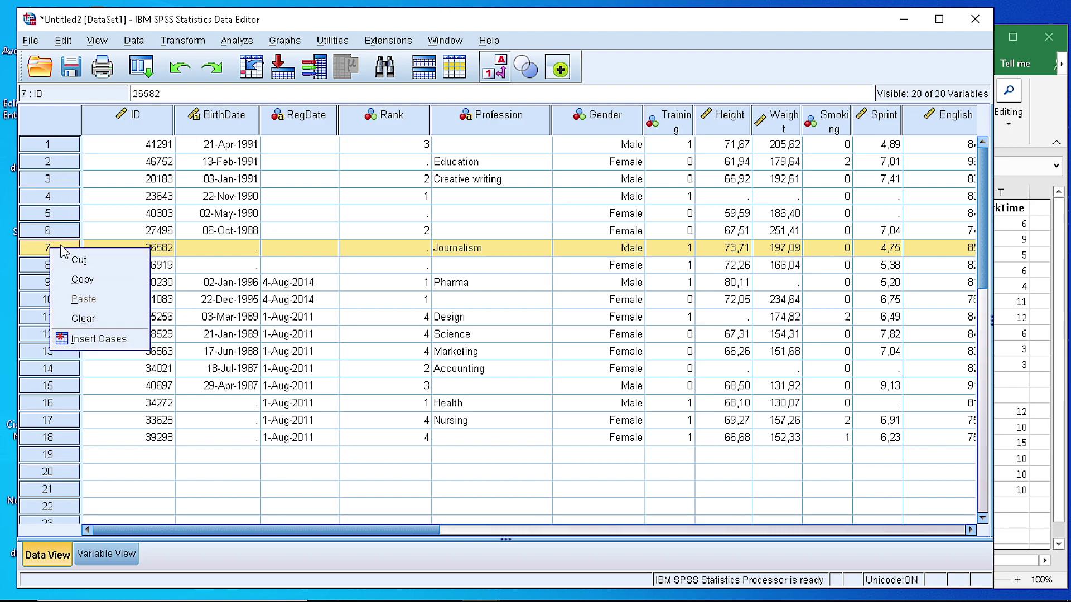
pyautogui.click(48, 196)
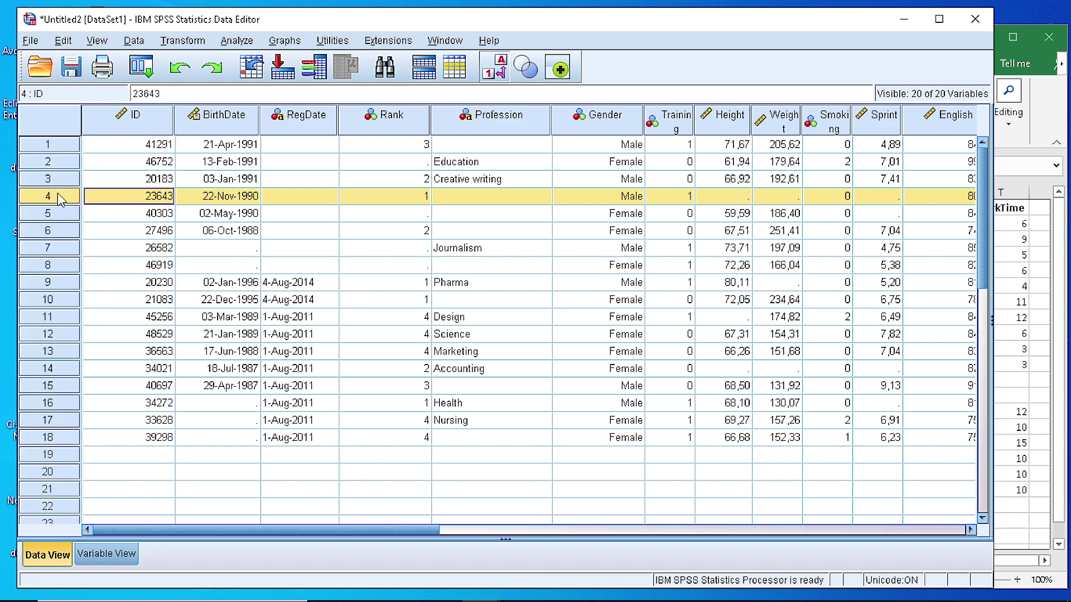
pyautogui.rightClick(58, 196)
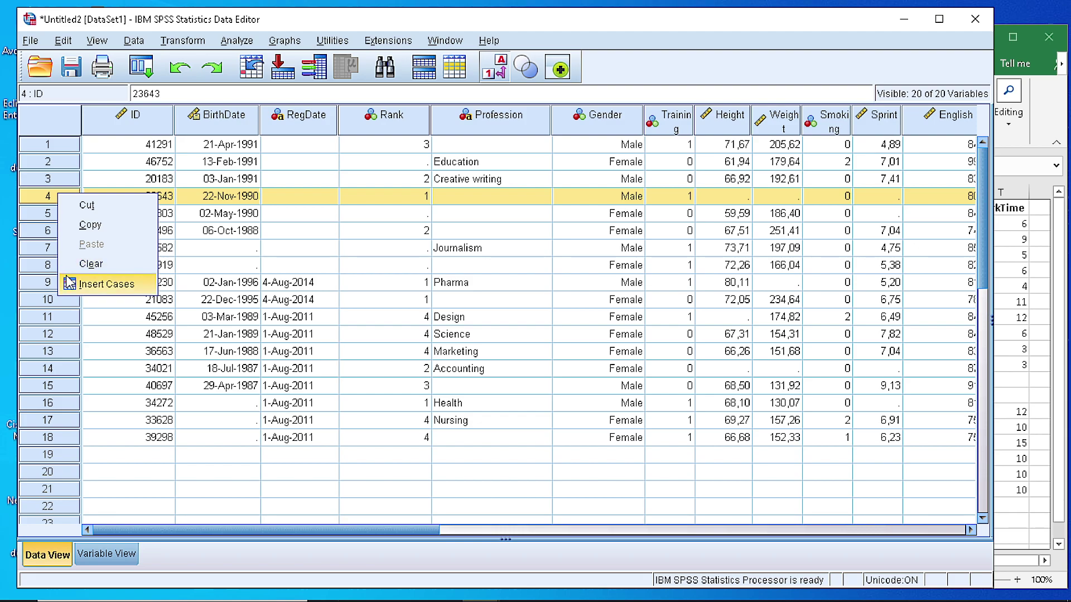
pyautogui.click(99, 291)
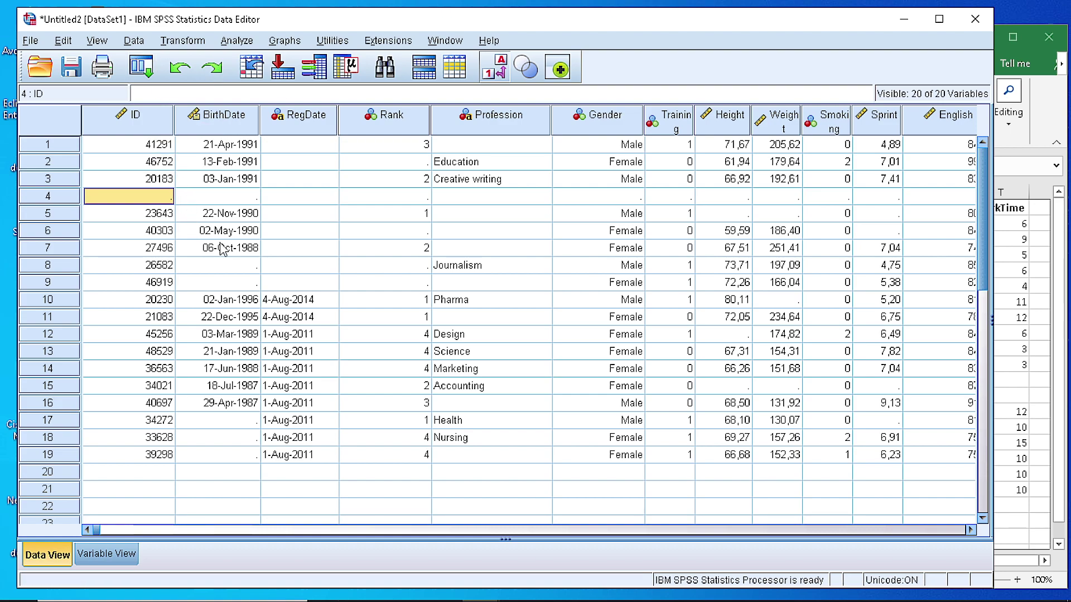
# Review the File > Export formats without exporting, then return to Variable View.
pyautogui.click(28, 42)
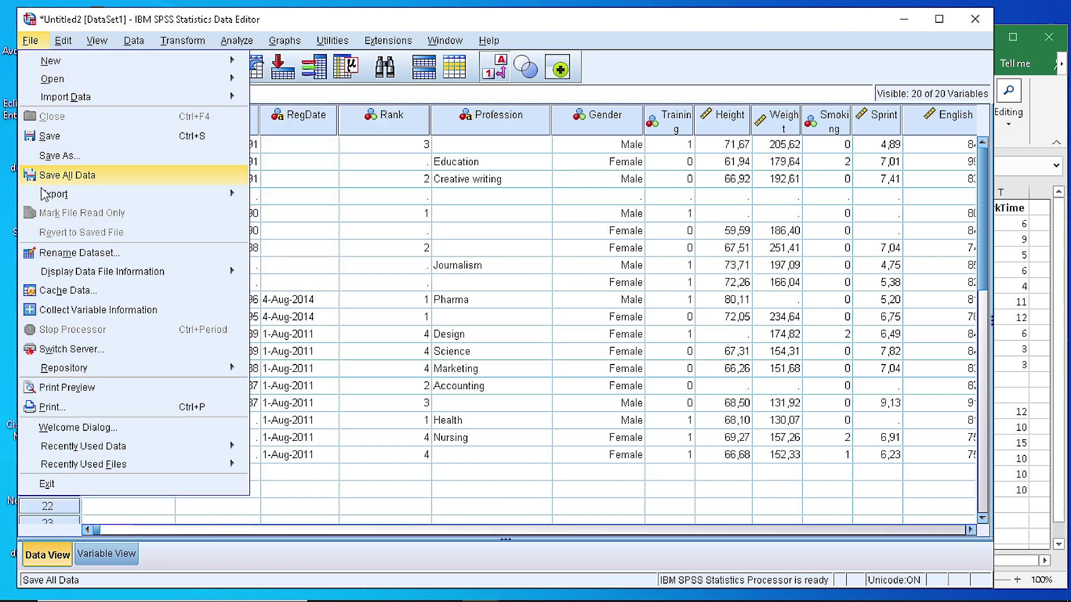
pyautogui.moveTo(212, 205)
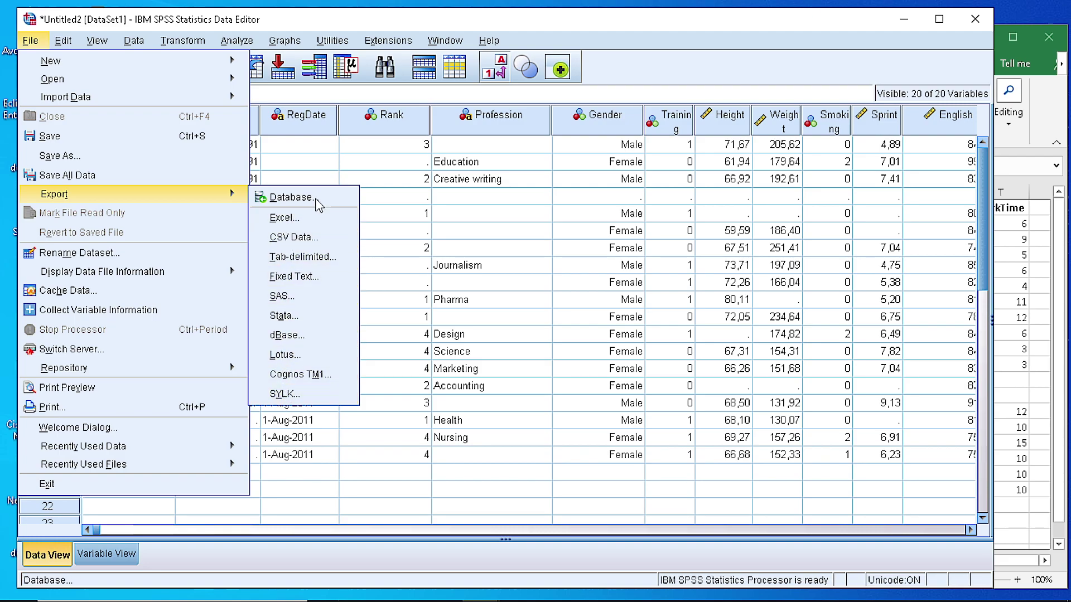
pyautogui.click(691, 76)
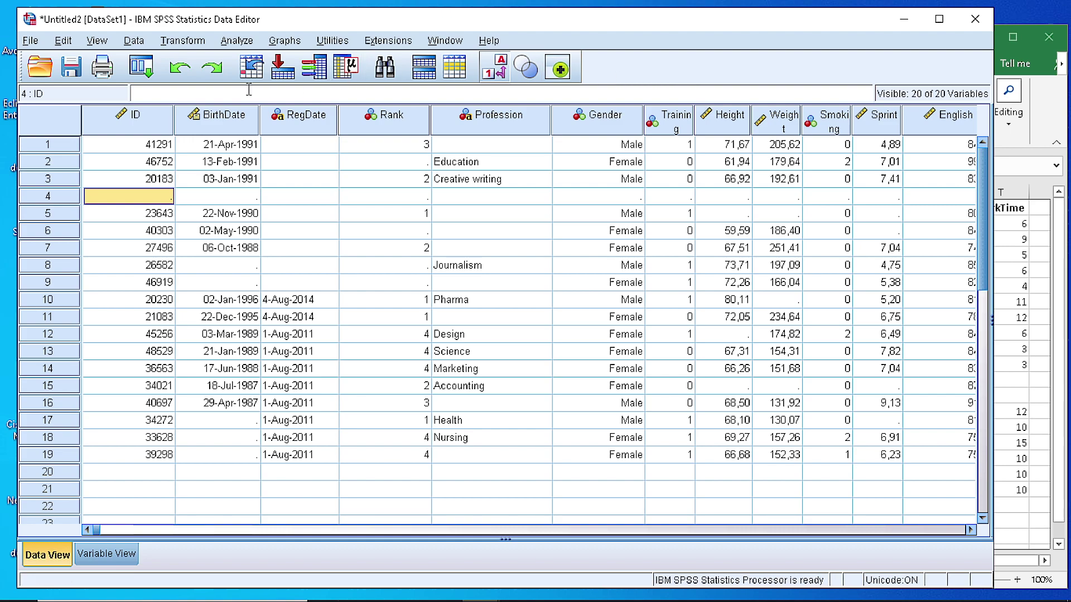
pyautogui.click(107, 555)
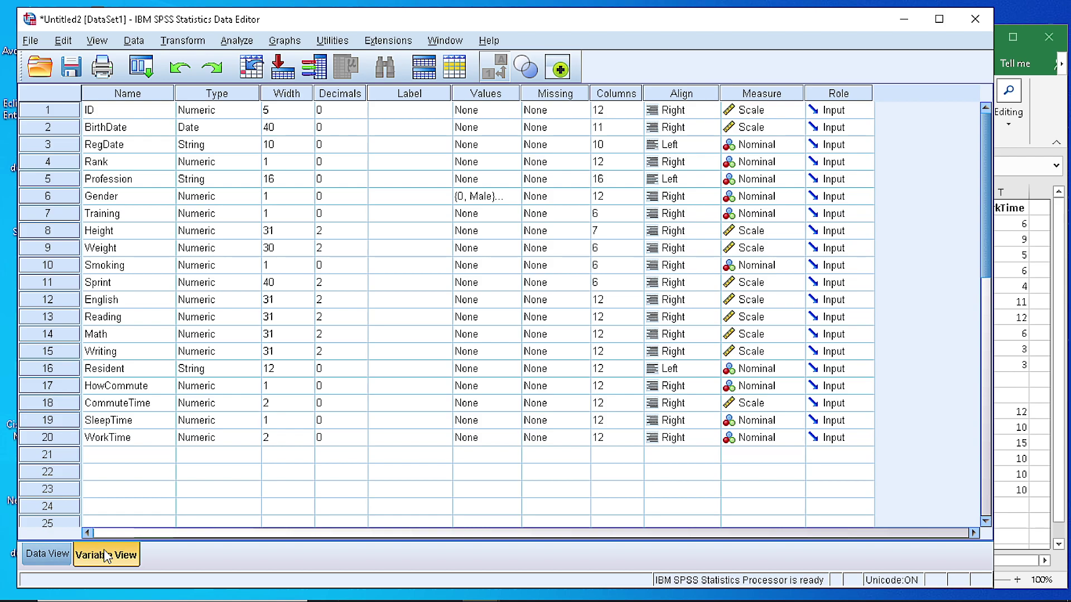